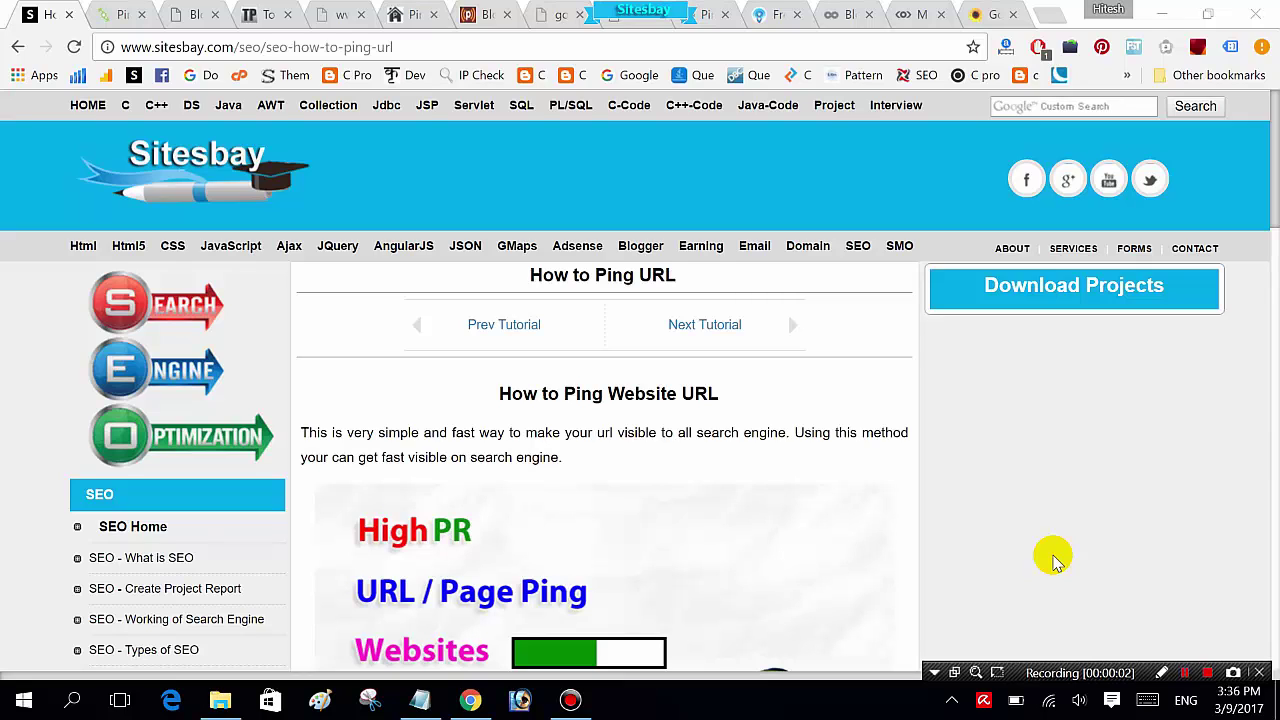
# Step: Scroll the How to Ping URL tutorial to its Top 10 pinging websites list, pingler.com to pingomatic.com
pyautogui.click(741, 466)
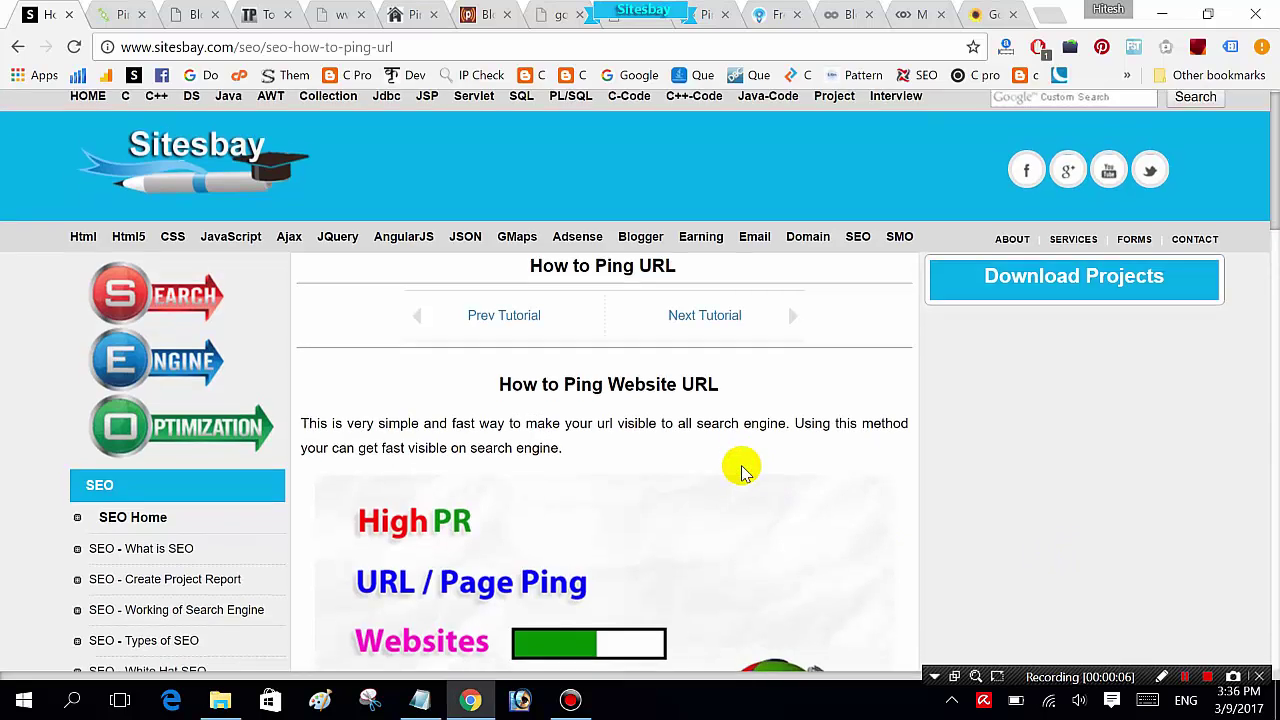
pyautogui.scroll(-3, 741, 470)
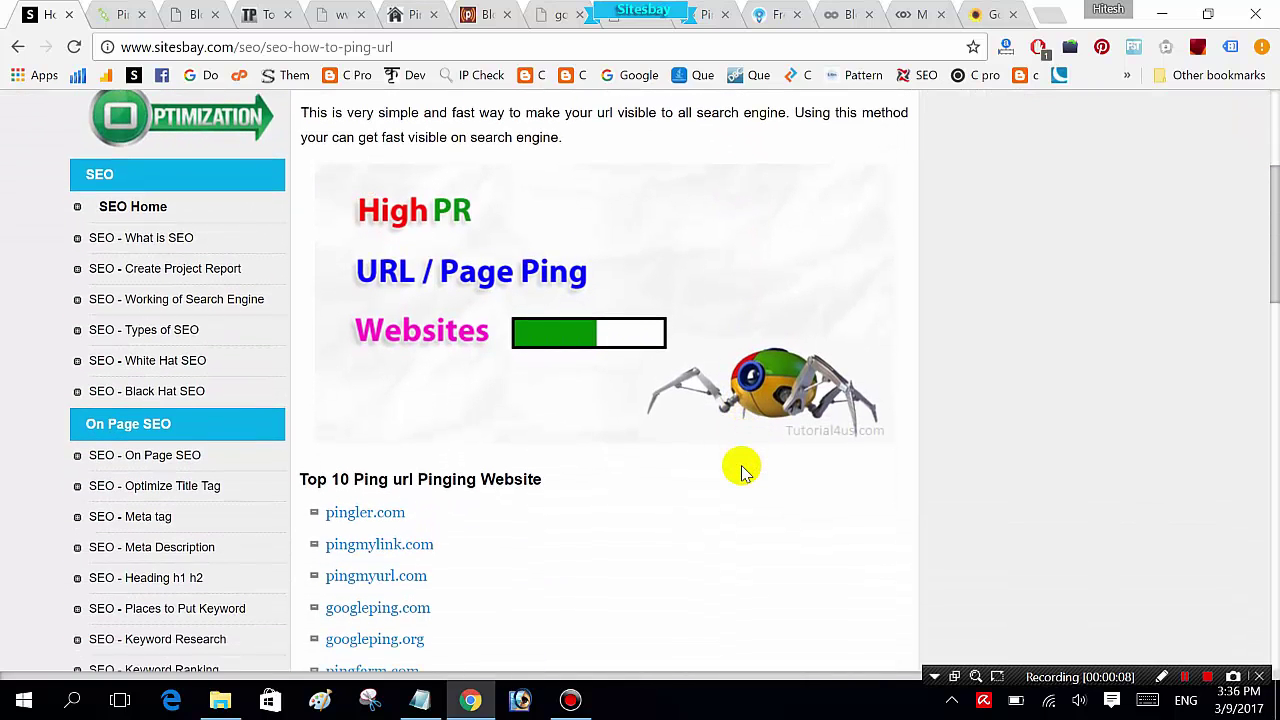
pyautogui.scroll(-6, 741, 470)
pyautogui.scroll(9, 741, 470)
pyautogui.scroll(-10, 741, 470)
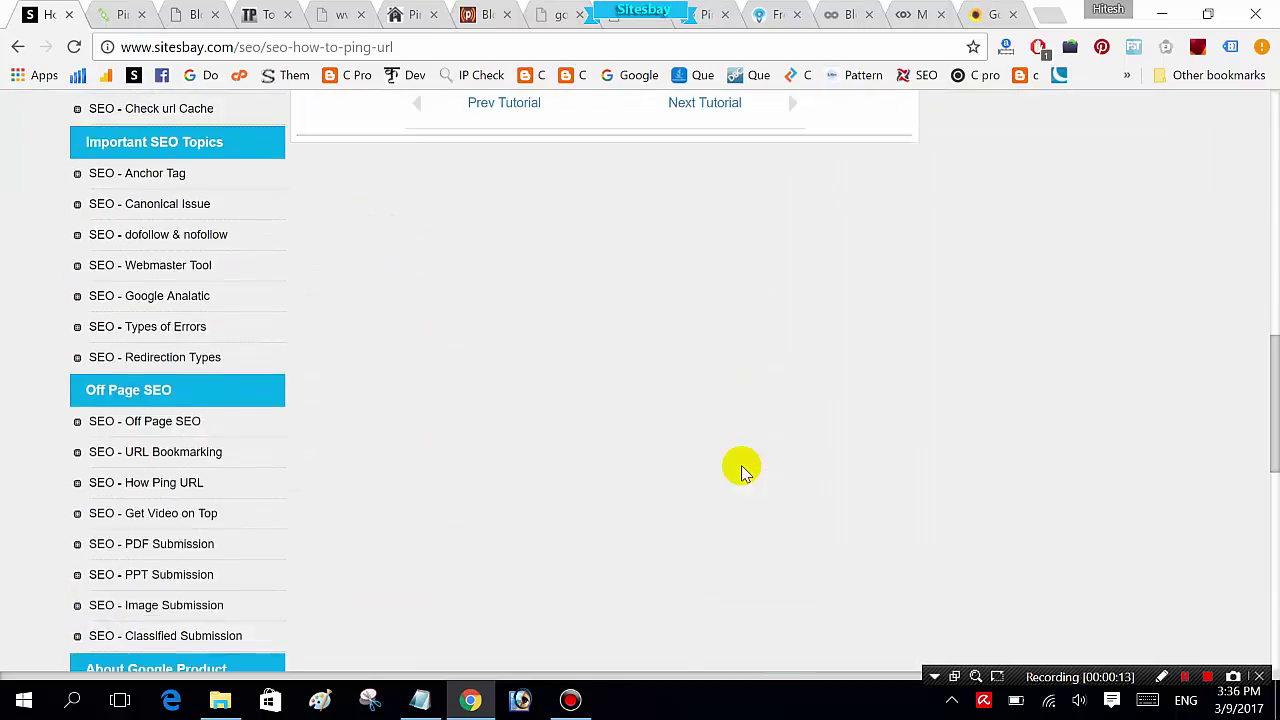
pyautogui.scroll(10, 741, 470)
pyautogui.scroll(-5, 741, 470)
pyautogui.scroll(5, 741, 470)
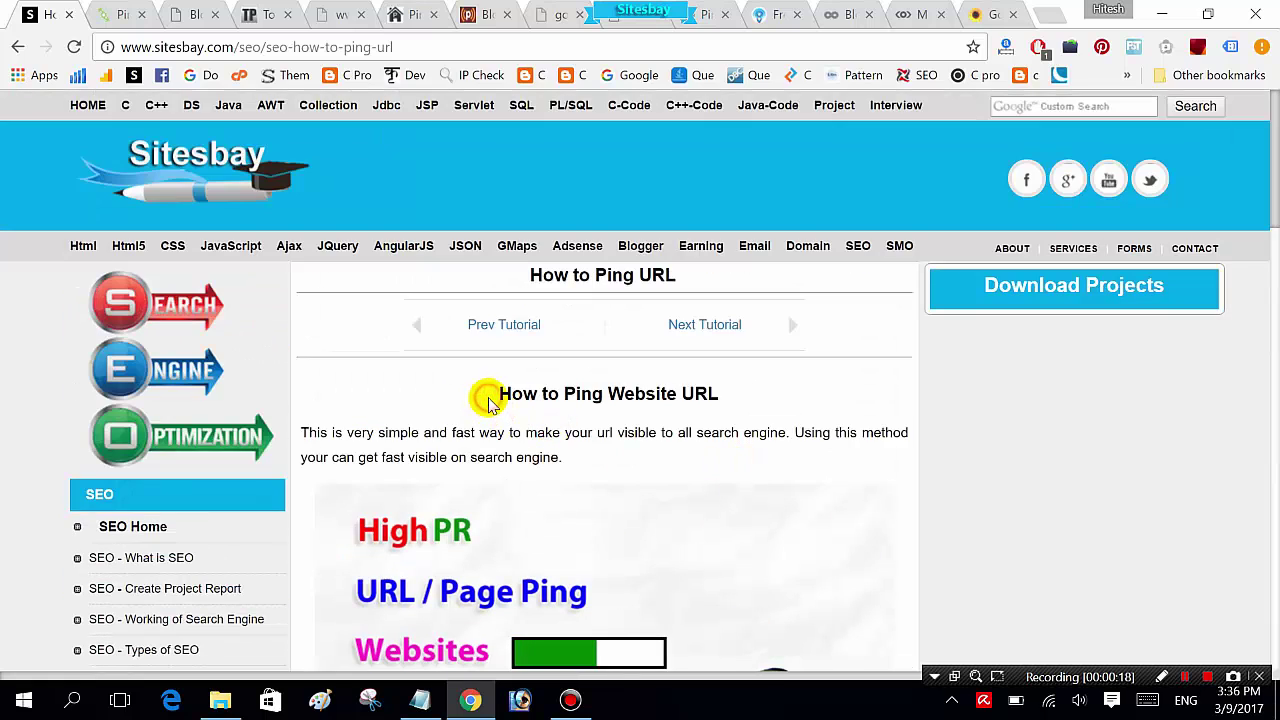
pyautogui.scroll(-5, 490, 400)
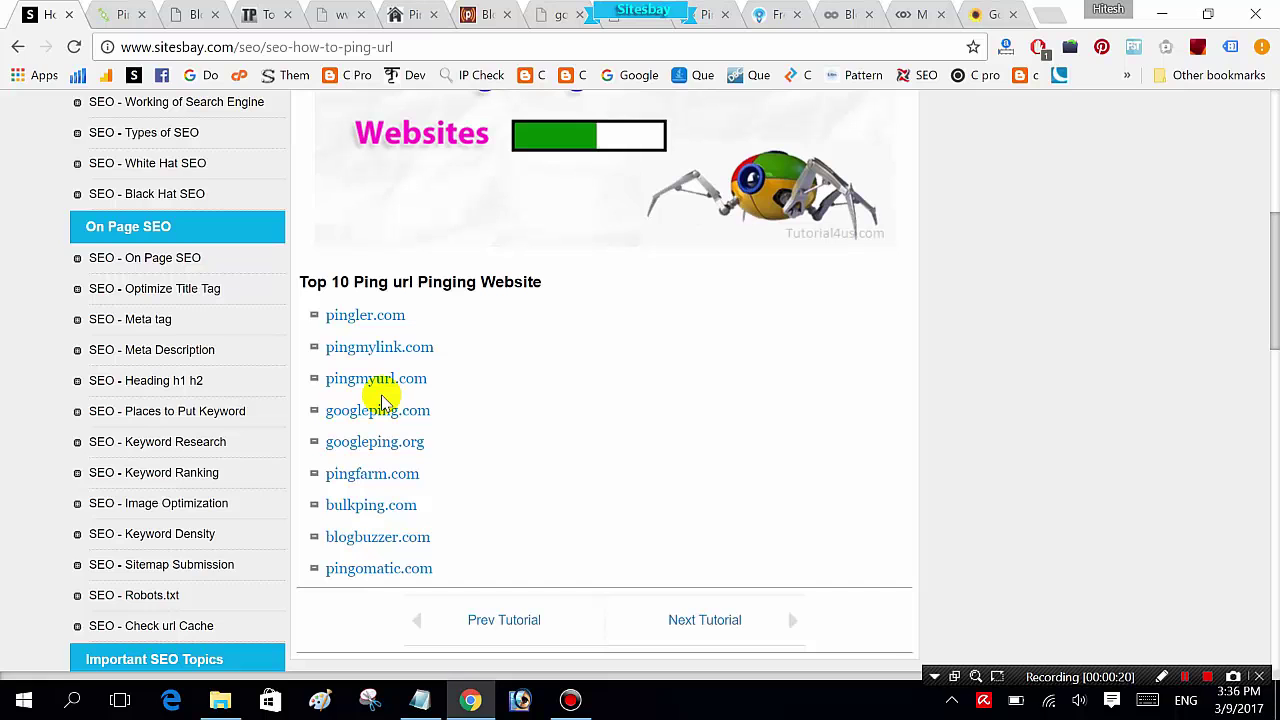
pyautogui.scroll(1, 382, 400)
pyautogui.scroll(-1, 382, 400)
pyautogui.scroll(3, 381, 398)
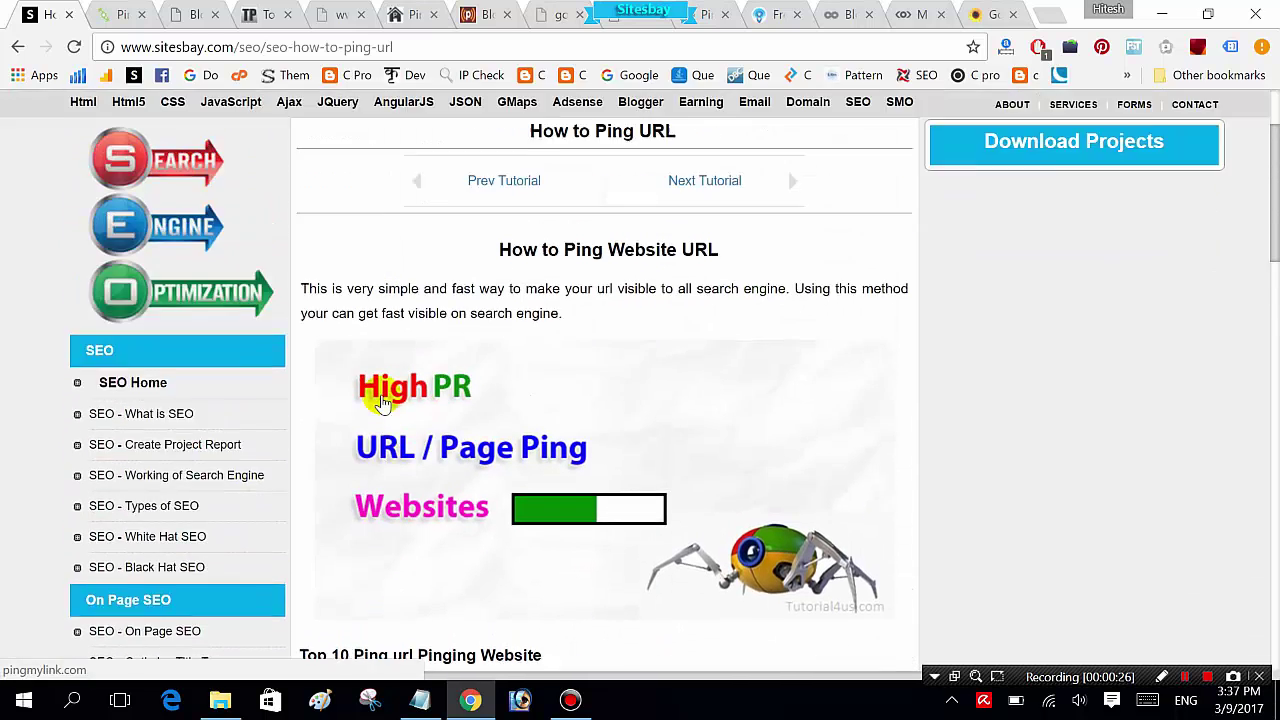
pyautogui.scroll(-3, 378, 400)
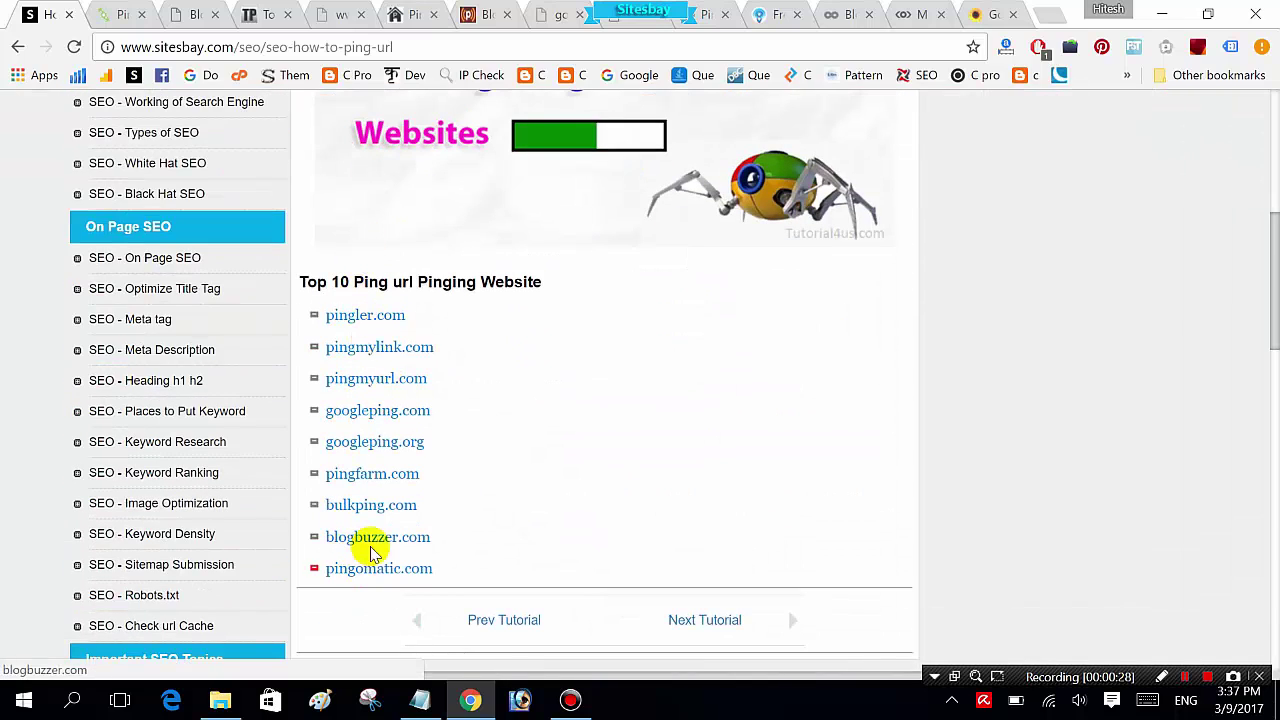
# Step: Select the sitesbay number-pattern tutorial URL line in Notepad, then return to Chrome
pyautogui.click(422, 702)
pyautogui.hotkey('shift', 'End')
pyautogui.hotkey('ctrl', 'c')
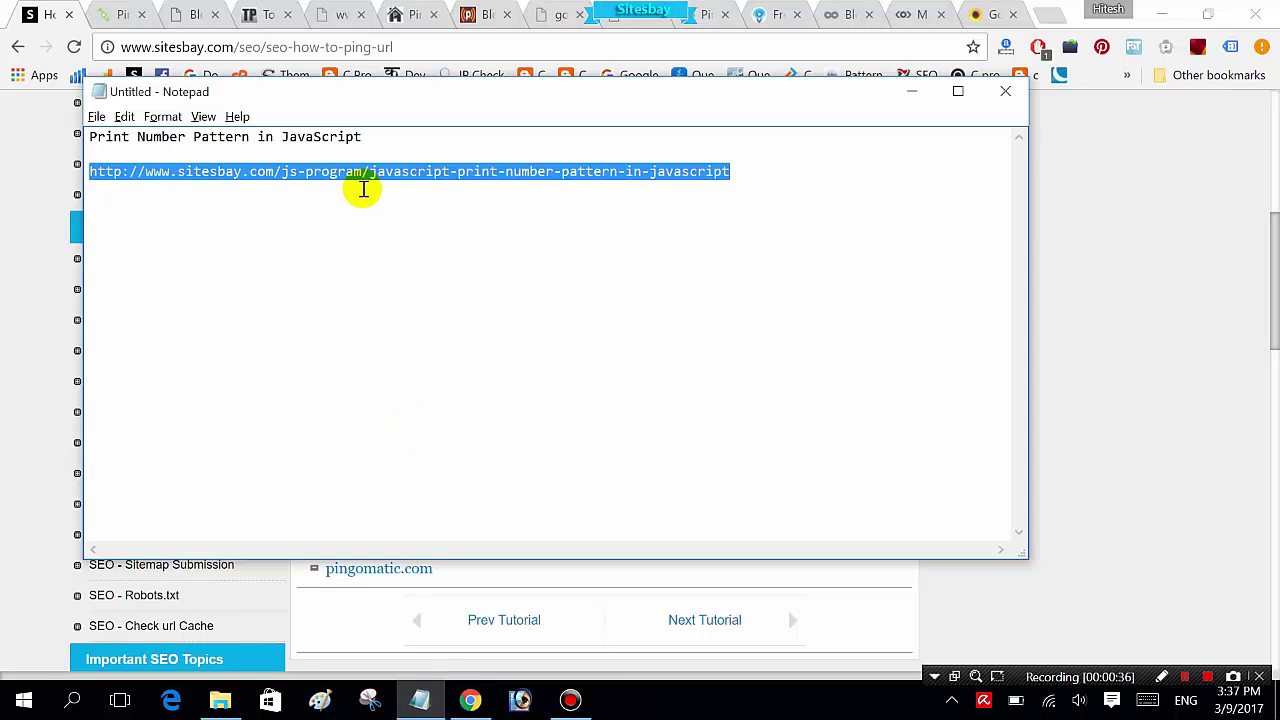
pyautogui.hotkey('alt', 'Tab')
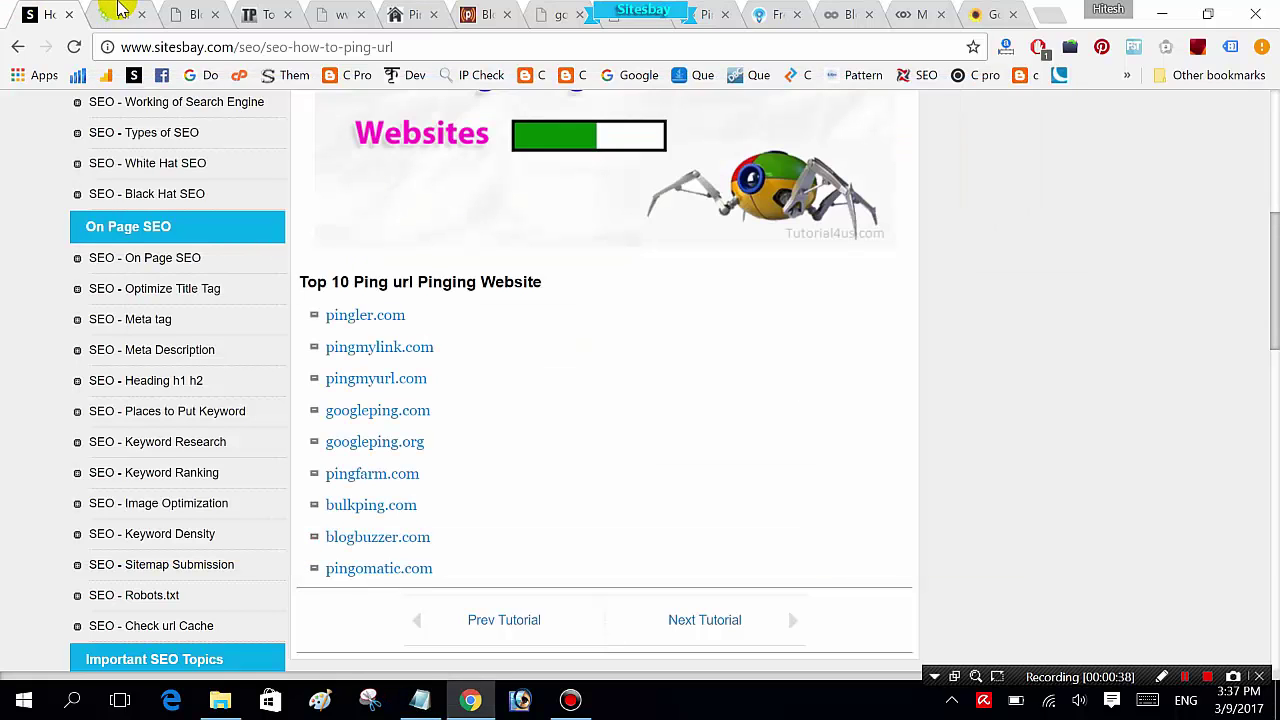
# Step: In Ping-O-Matic, enter blog name 'print any number pattern in javascript' and paste the tutorial URL as home page
pyautogui.click(117, 12)
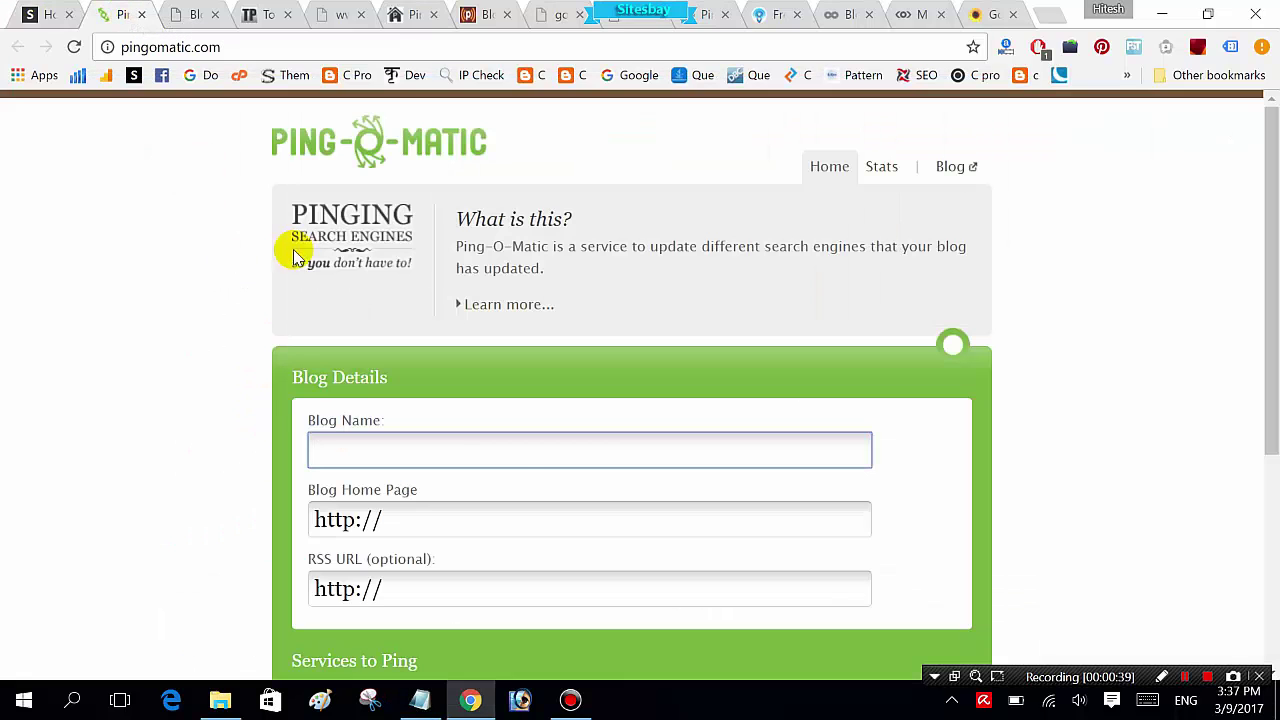
pyautogui.click(486, 458)
pyautogui.write('print any number pattern in javascript')
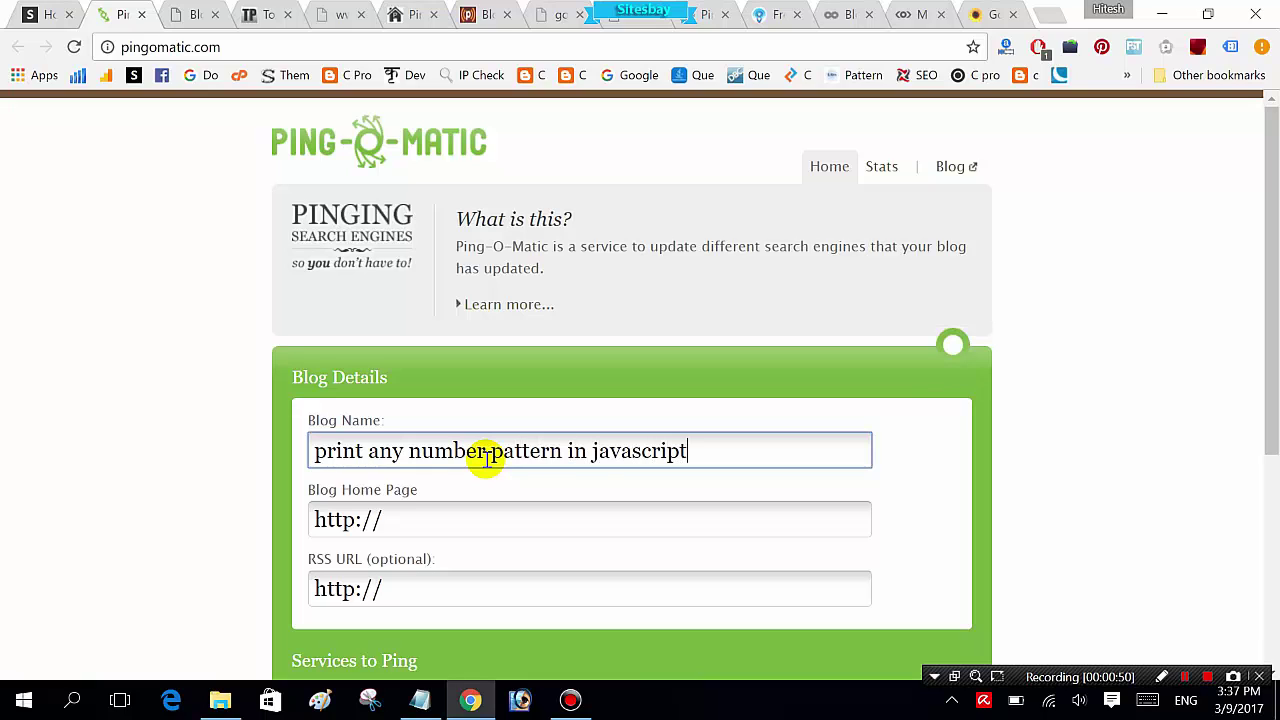
pyautogui.press('Tab')
pyautogui.hotkey('ctrl', 'v')
# Step: Check all common ping services and send the pings, then start the Ping.in form
pyautogui.click(40, 403)
pyautogui.scroll(-3, 42, 410)
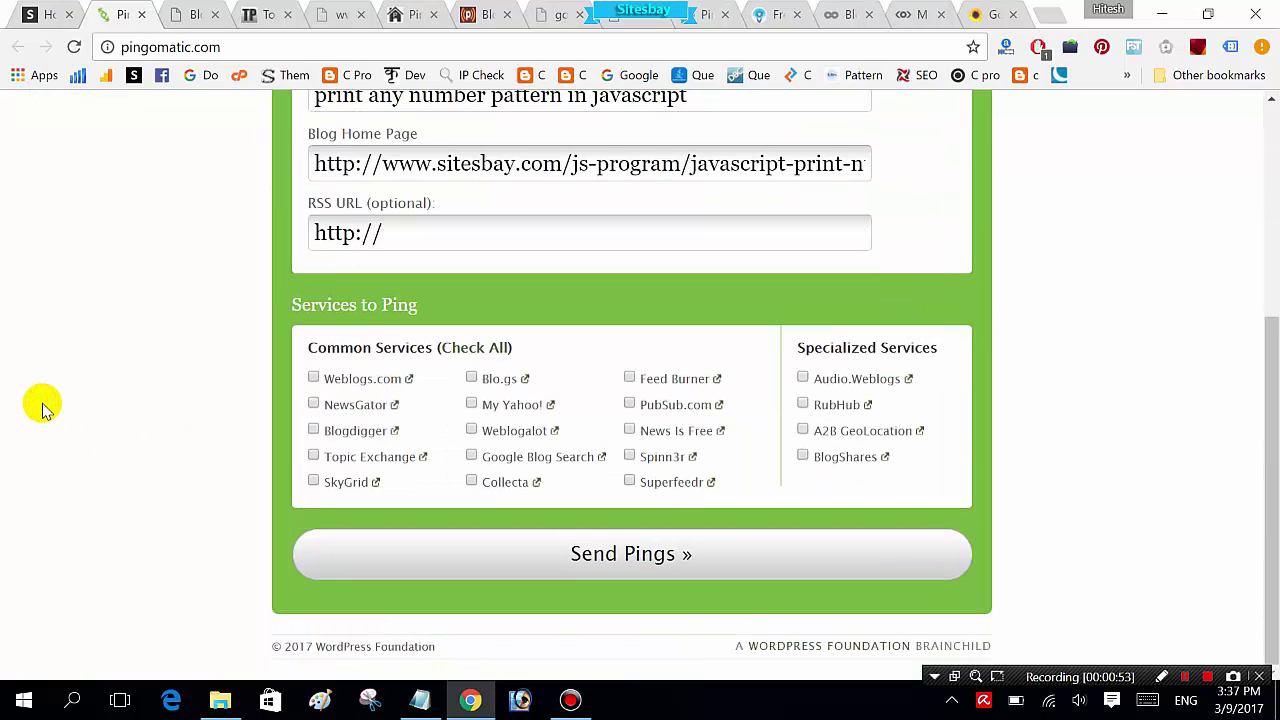
pyautogui.click(492, 348)
pyautogui.click(640, 555)
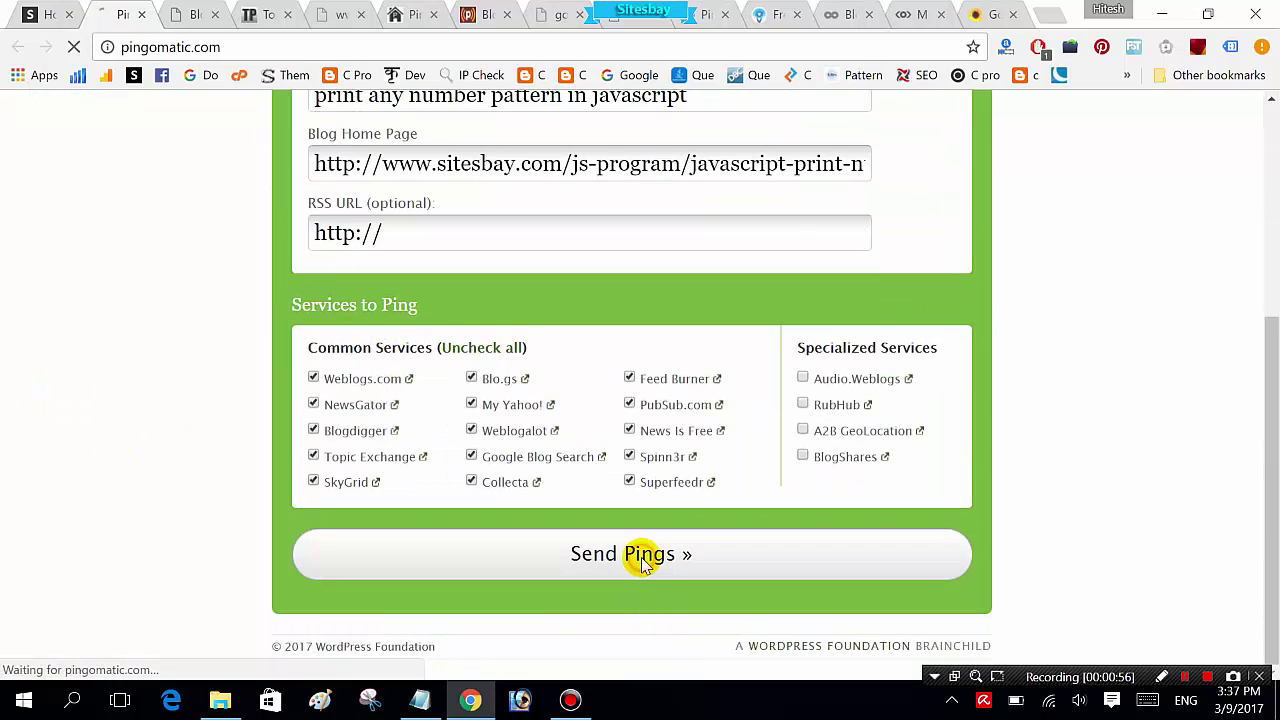
pyautogui.hotkey('ctrl', 'Tab')
pyautogui.click(447, 394)
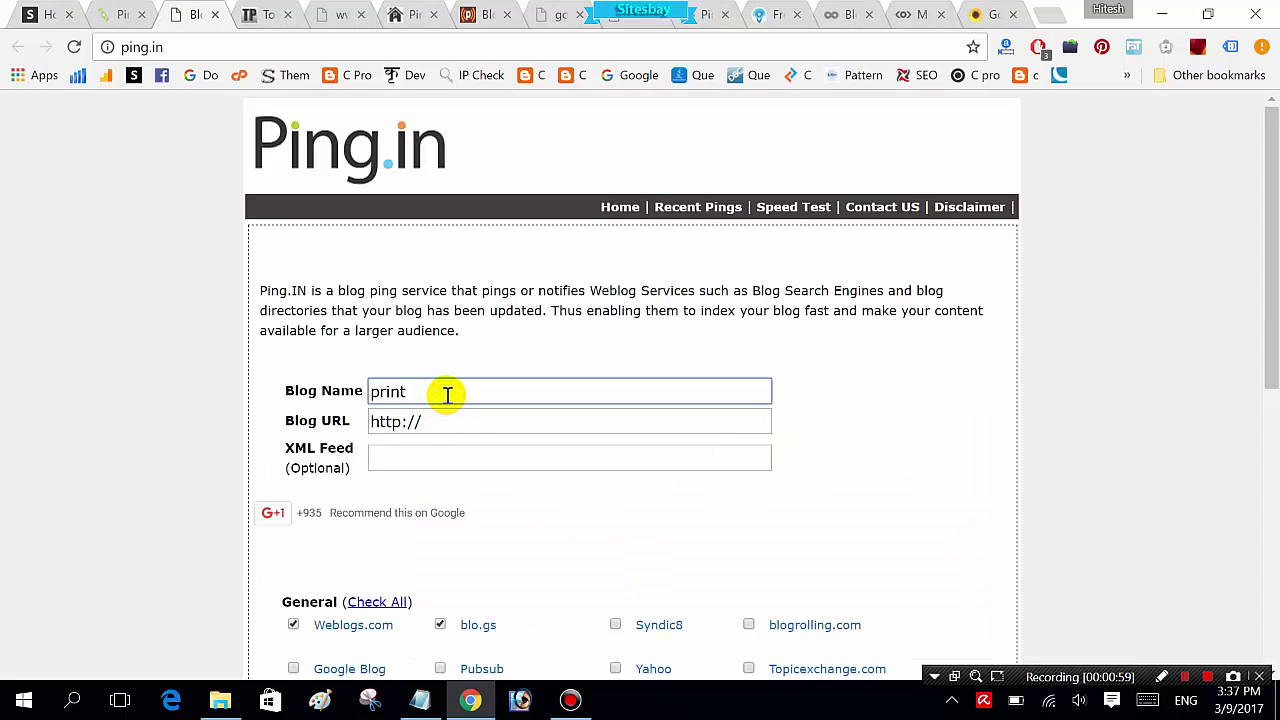
# Step: Enter blog name 'print any number pattern in javascript' and paste the tutorial URL into Ping.in
pyautogui.write('print any number pattern in javascript')
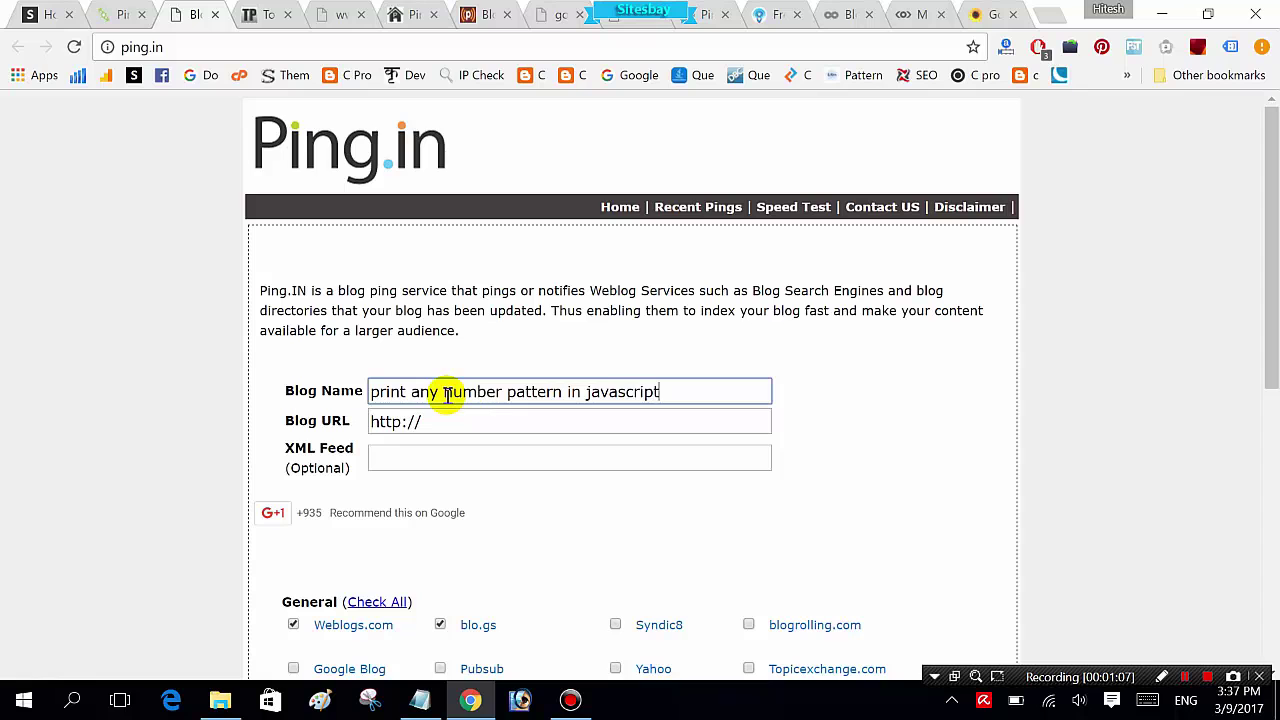
pyautogui.press('Tab')
pyautogui.hotkey('ctrl', 'v')
# Step: Tick every ping service in the list and ping them all
pyautogui.scroll(-3, 149, 371)
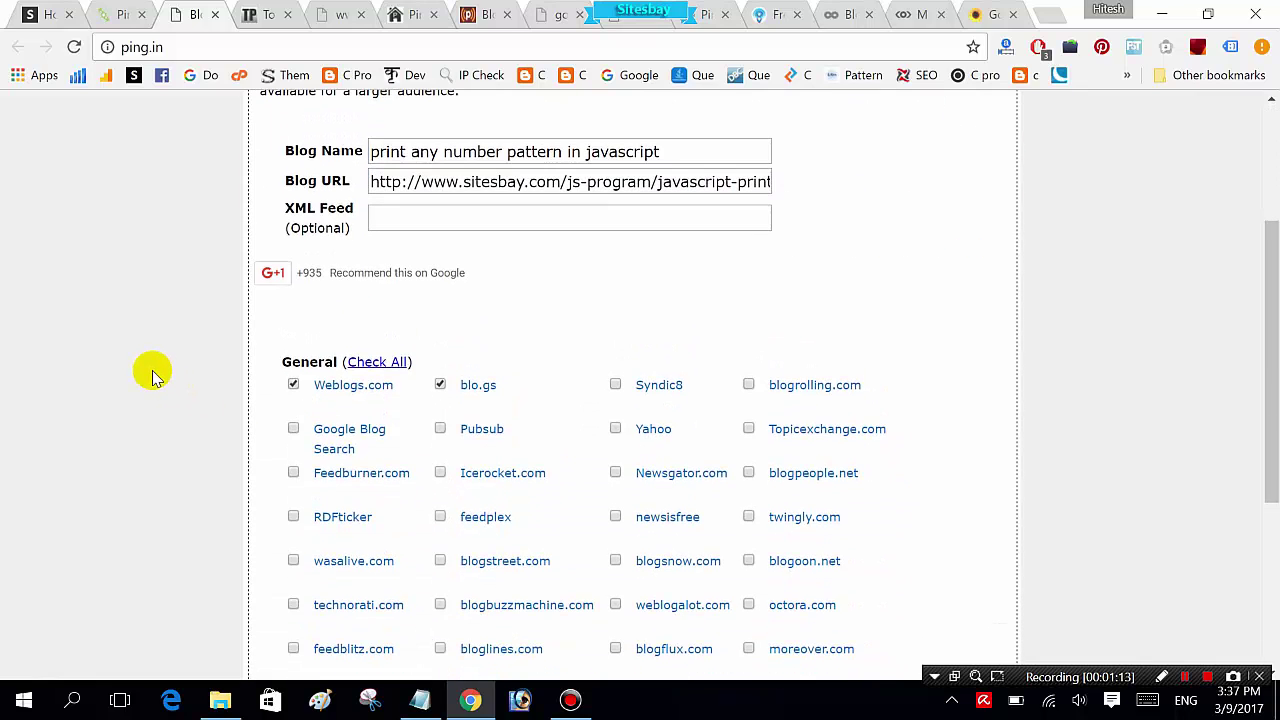
pyautogui.scroll(-1, 152, 373)
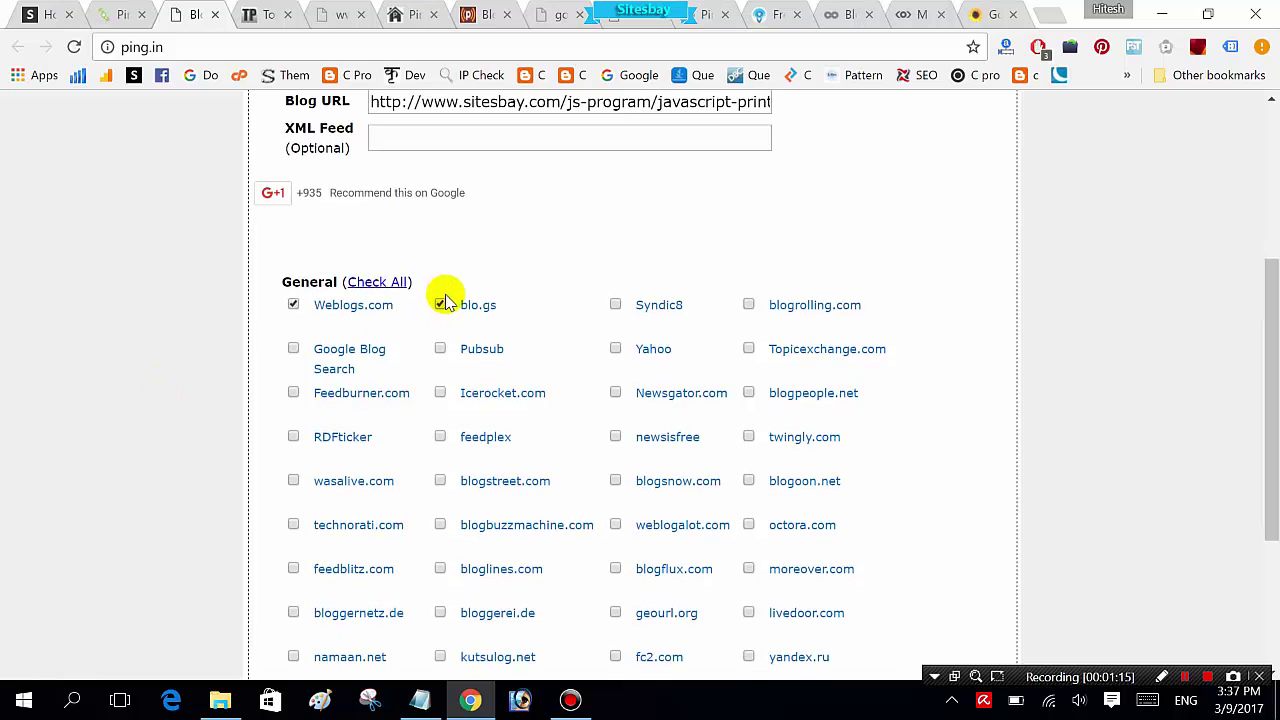
pyautogui.click(376, 282)
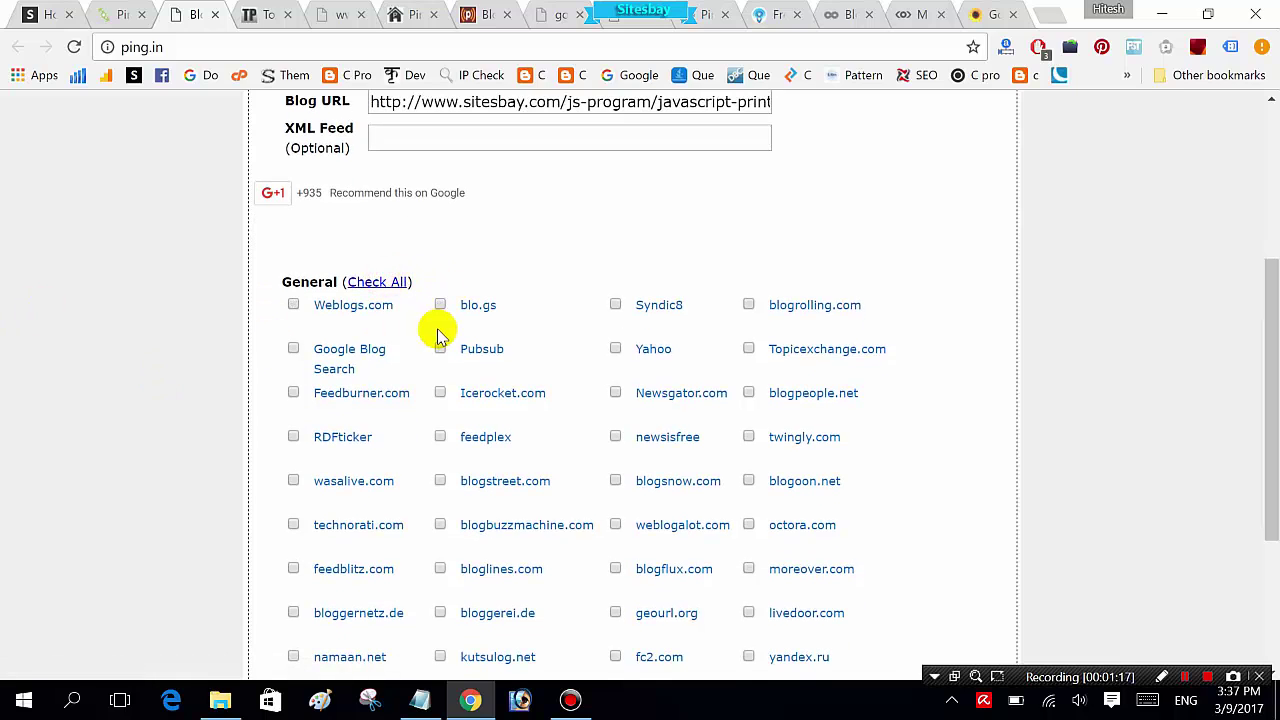
pyautogui.click(376, 282)
pyautogui.scroll(-3, 372, 280)
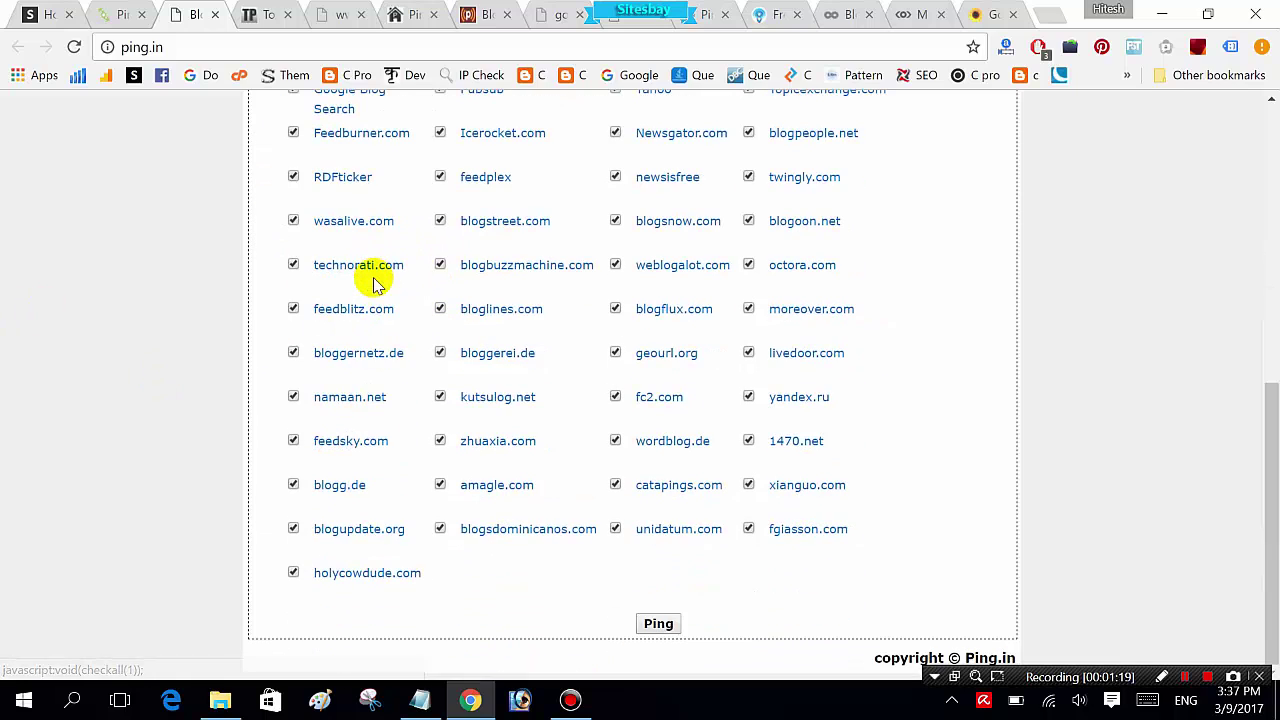
pyautogui.click(658, 622)
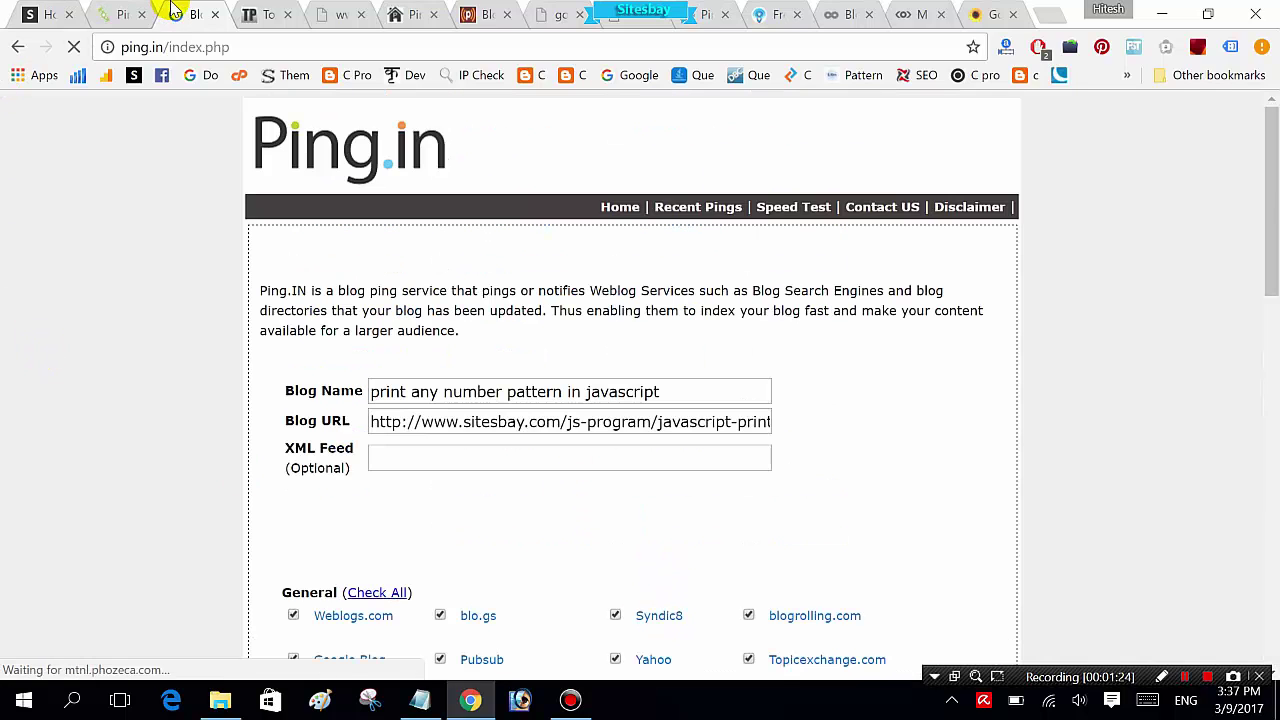
pyautogui.click(262, 14)
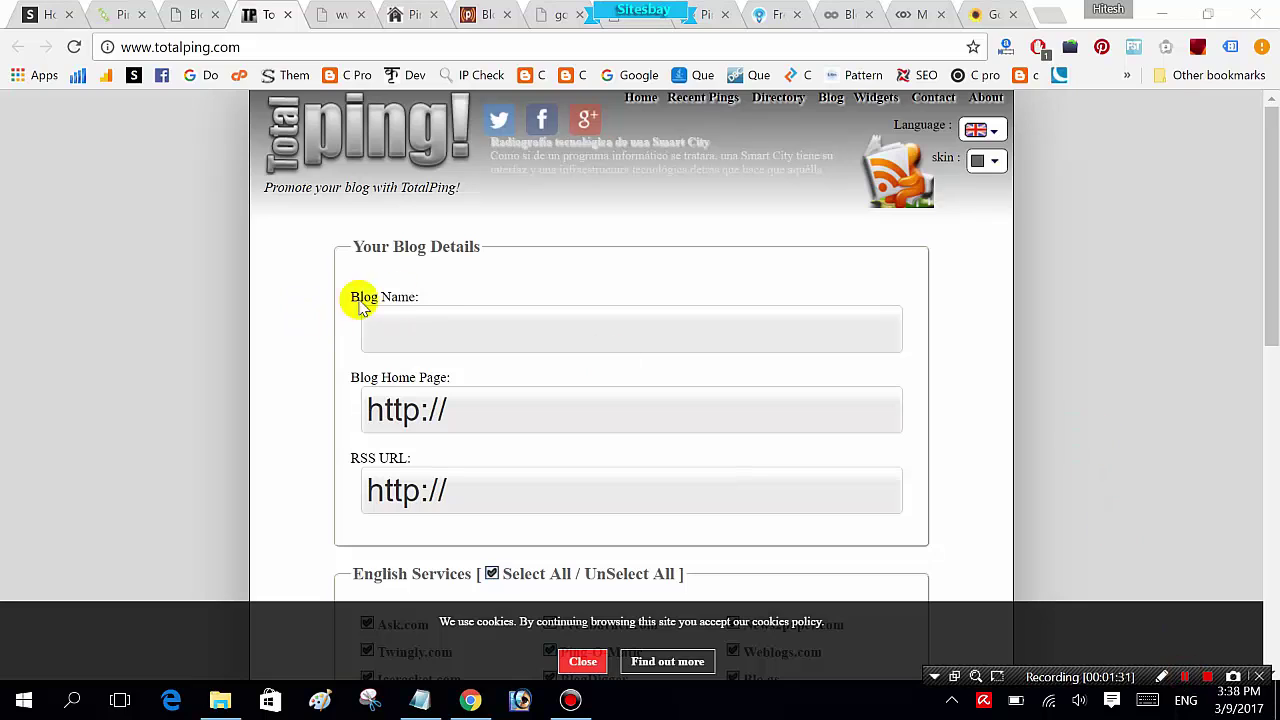
# Step: In TotalPing, autofill blog name 'print any number pattern in javascript' and paste the tutorial URL as home page
pyautogui.click(428, 325)
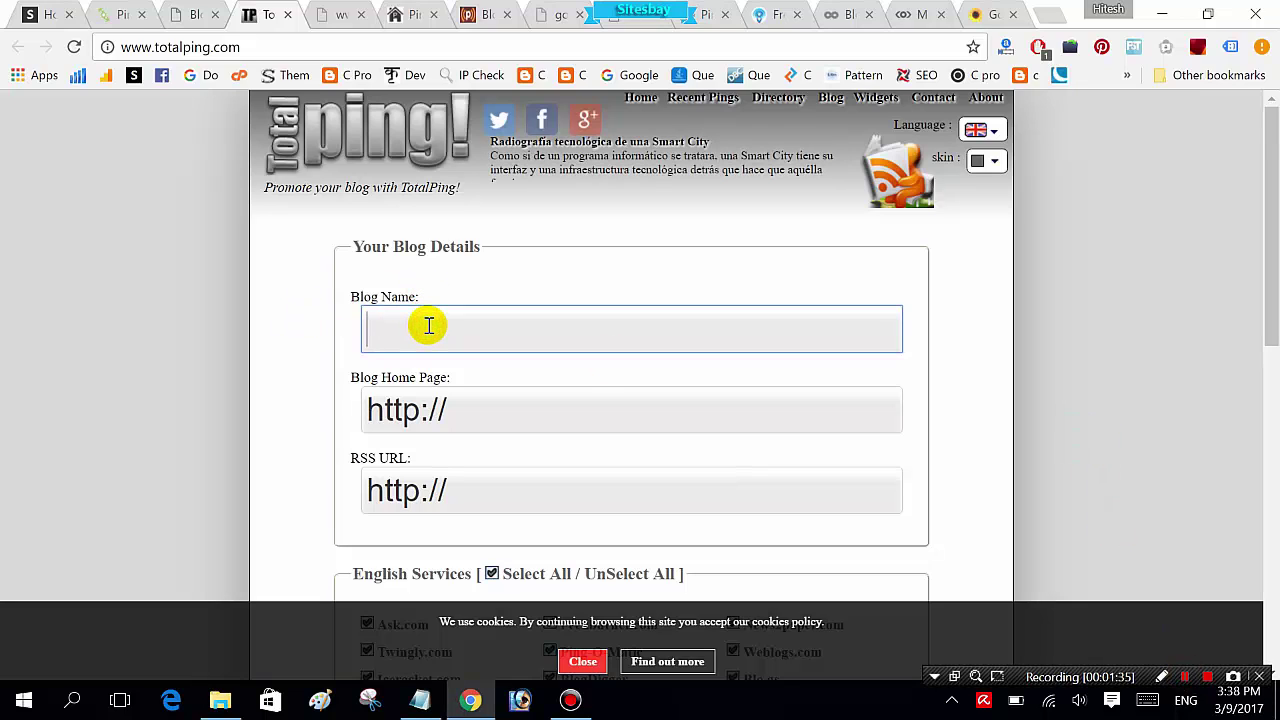
pyautogui.write('pri')
pyautogui.press('Down')
pyautogui.press('Return')
pyautogui.click(471, 409)
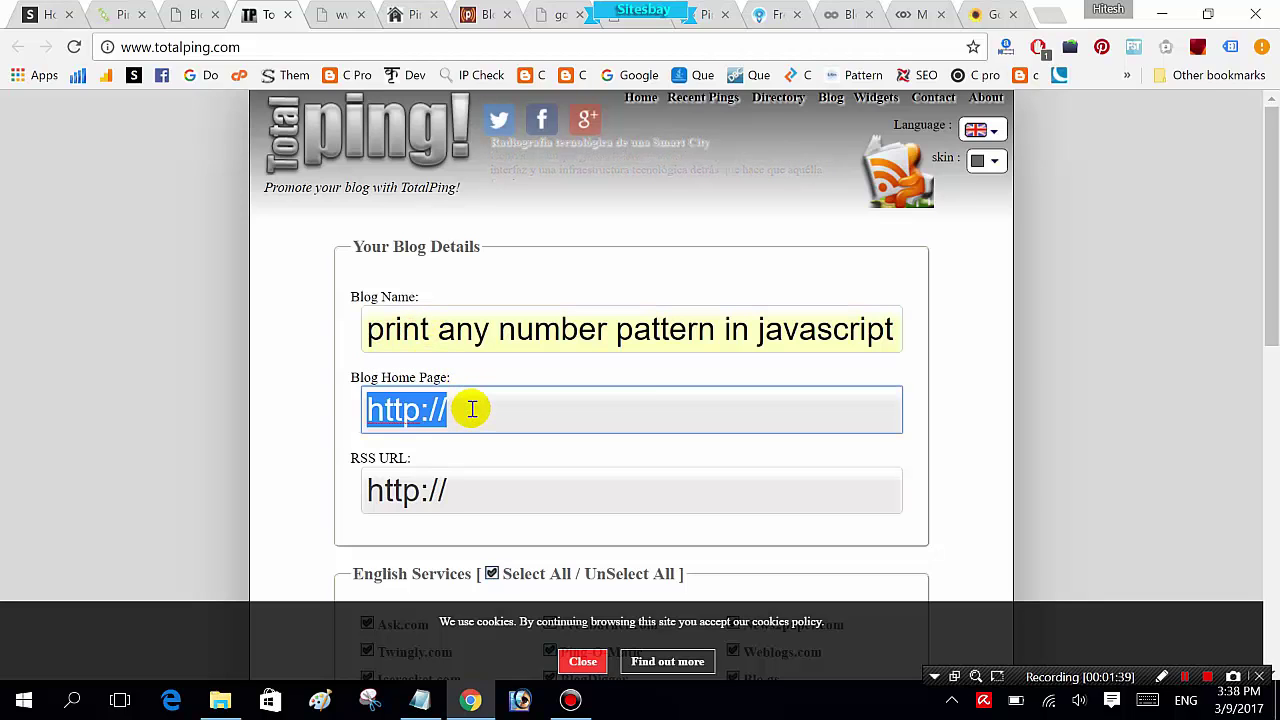
pyautogui.write('http://www.sitesbay.com/js-program/javascript-print-number-pattern-in-javascript')
pyautogui.click(57, 357)
# Step: Agree to the TOS and start Make Ping! across all services
pyautogui.scroll(-6, 57, 357)
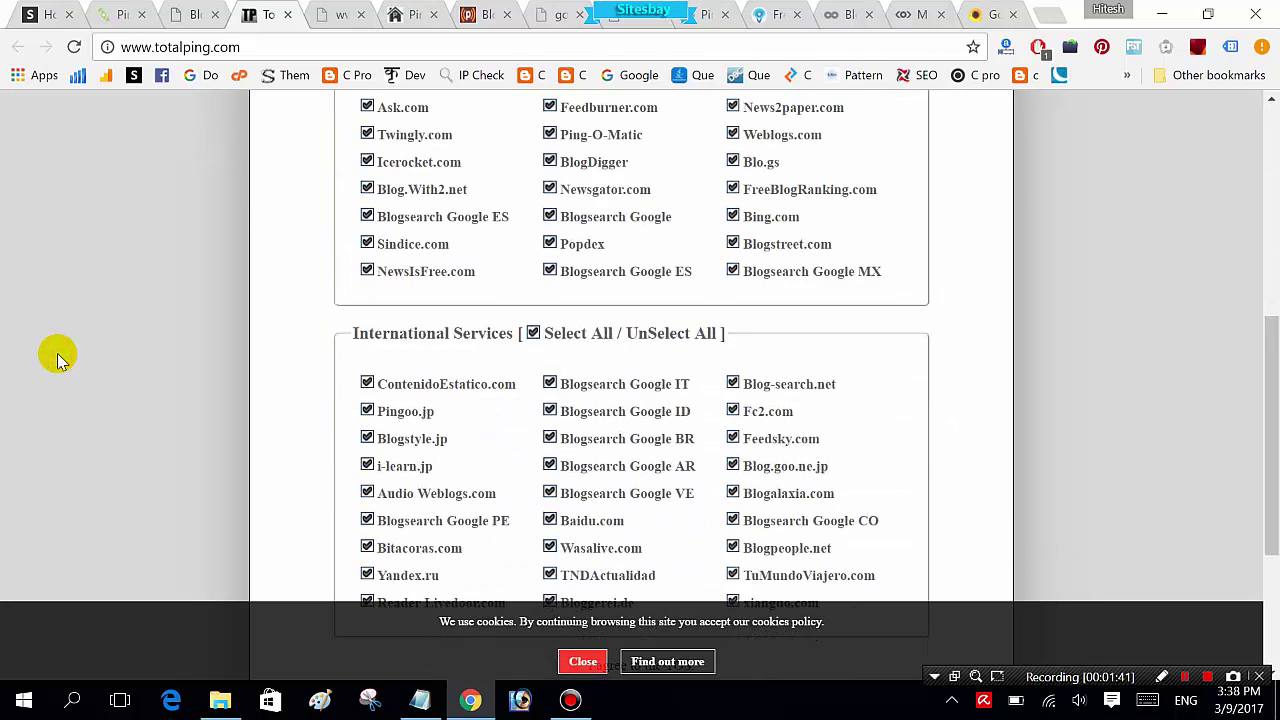
pyautogui.scroll(-3, 186, 349)
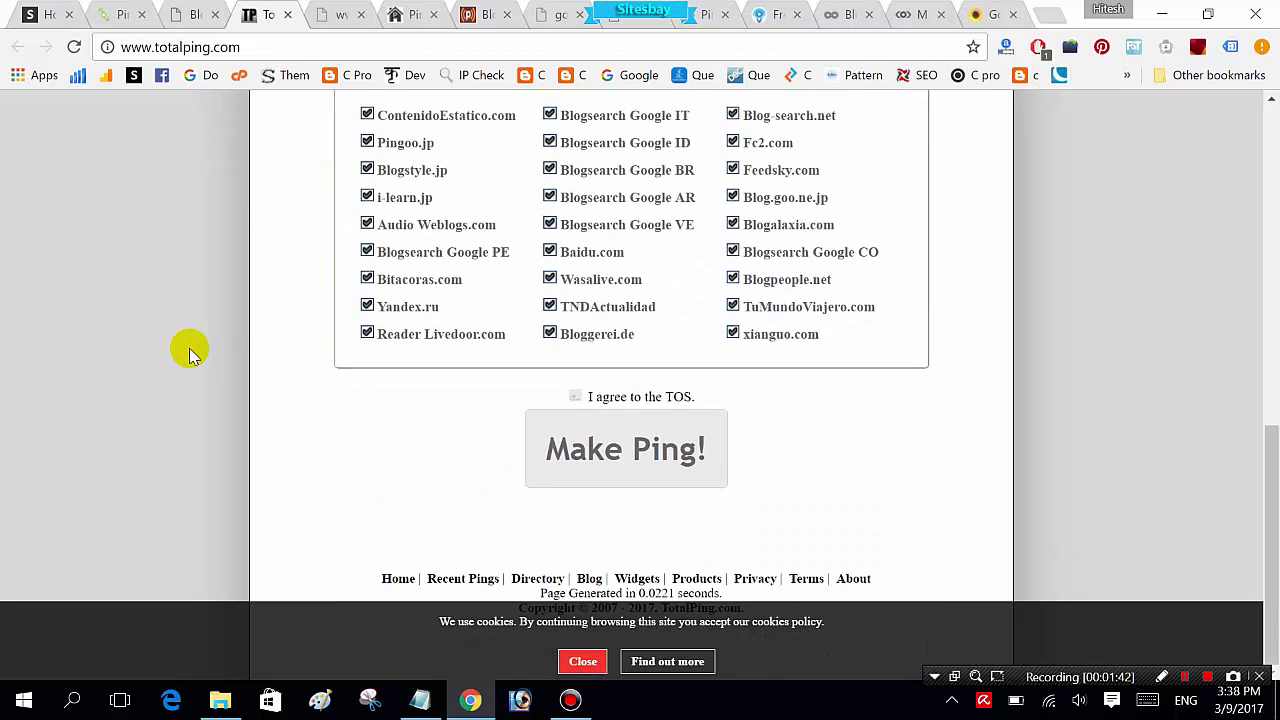
pyautogui.click(576, 398)
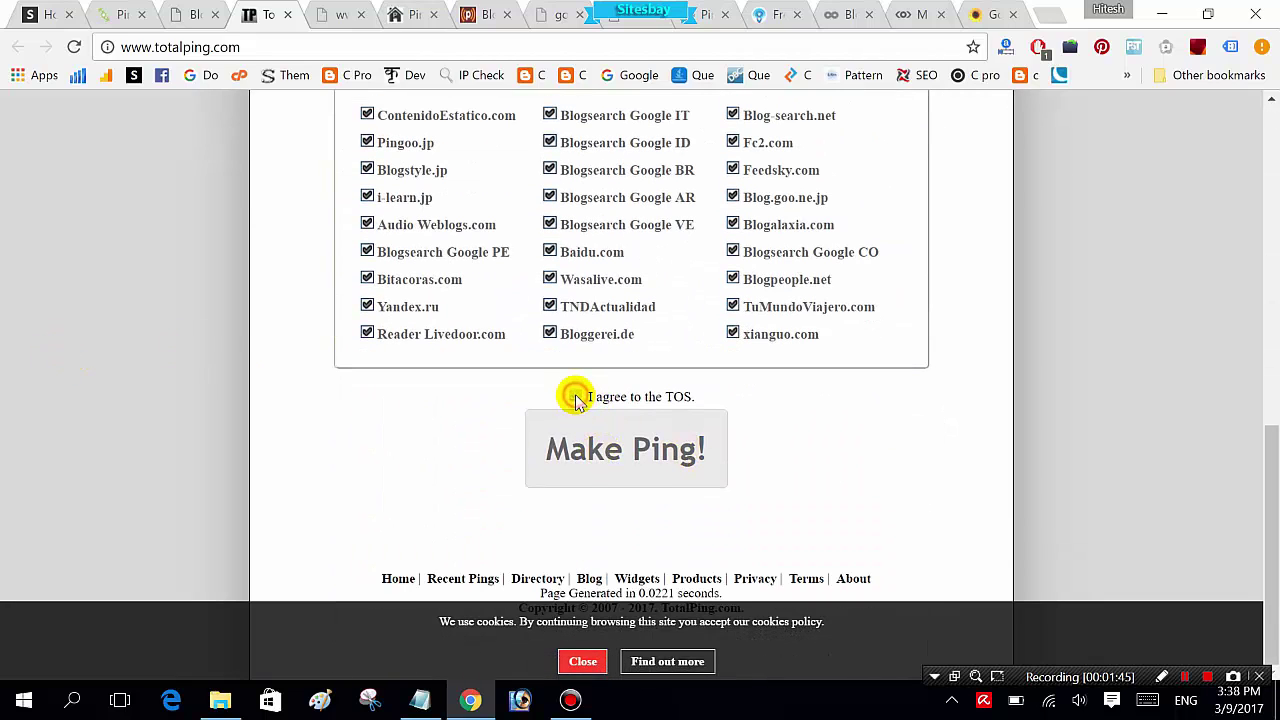
pyautogui.click(595, 450)
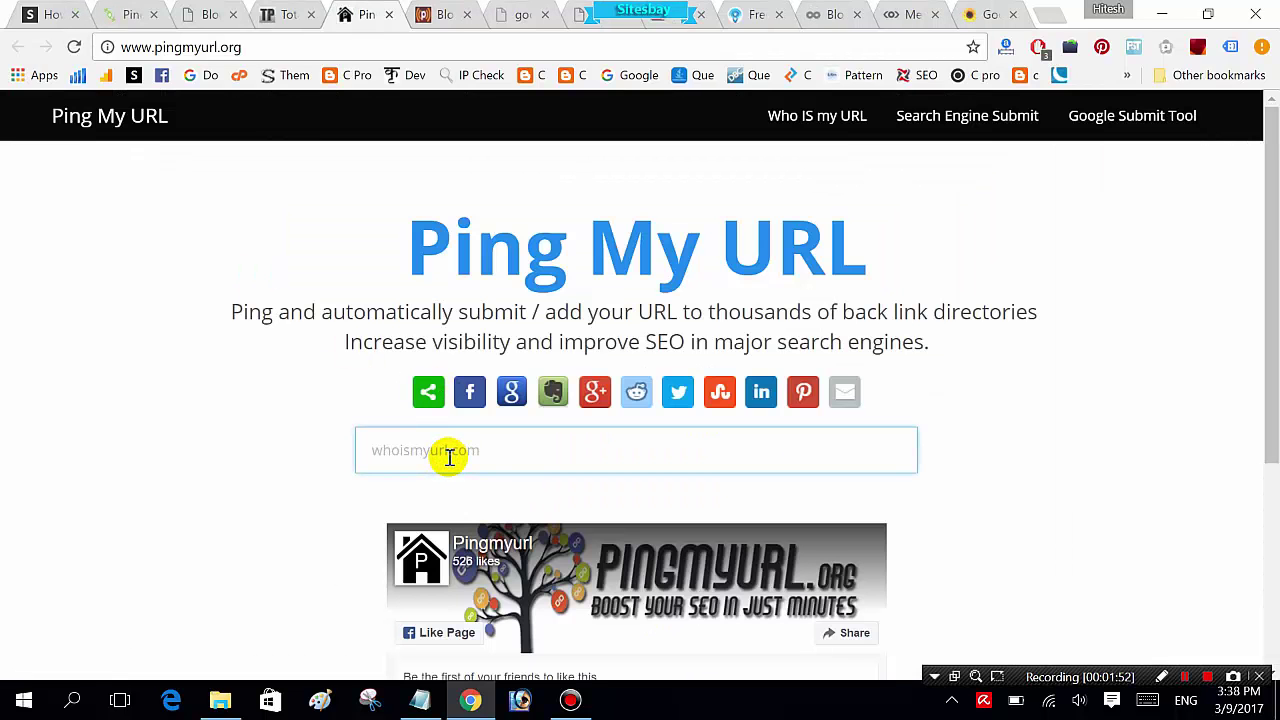
# Step: Submit the tutorial URL to Ping My URL to generate its ping links, then switch to Pingler
pyautogui.write('http://www.sitesbay.com/js-program/javascript-print-number-pattern-in-javascript')
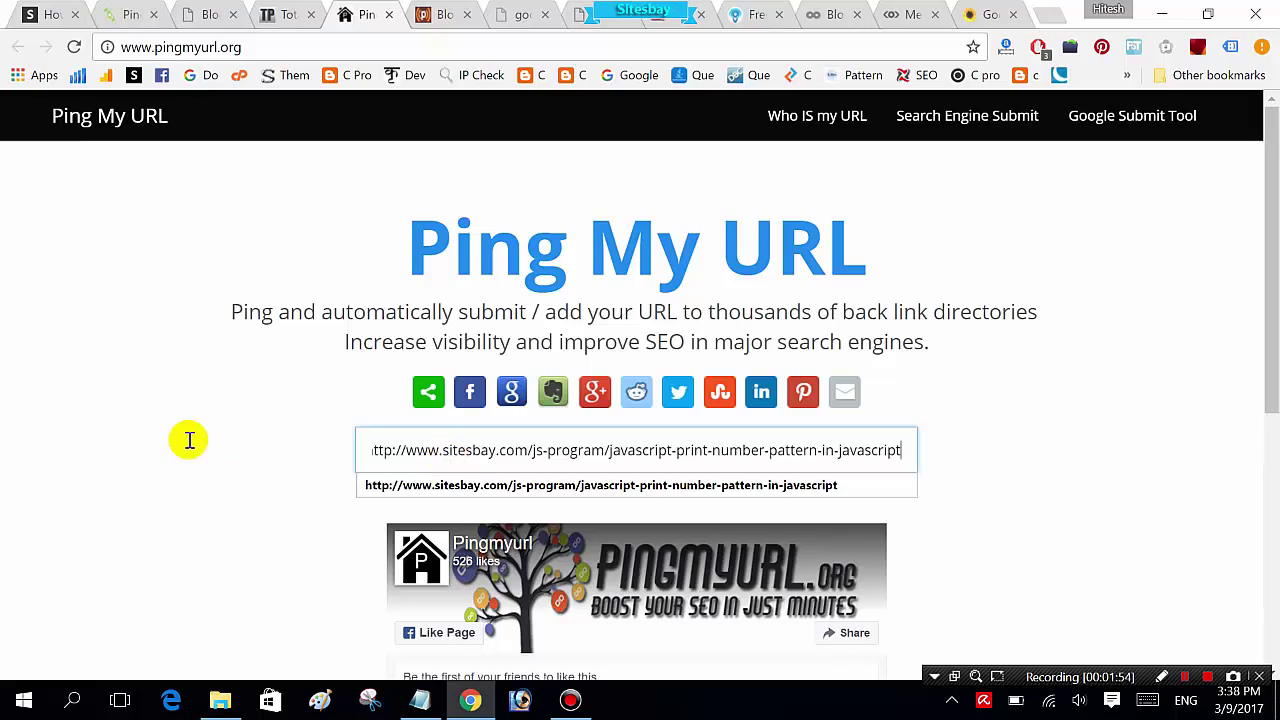
pyautogui.press('Return')
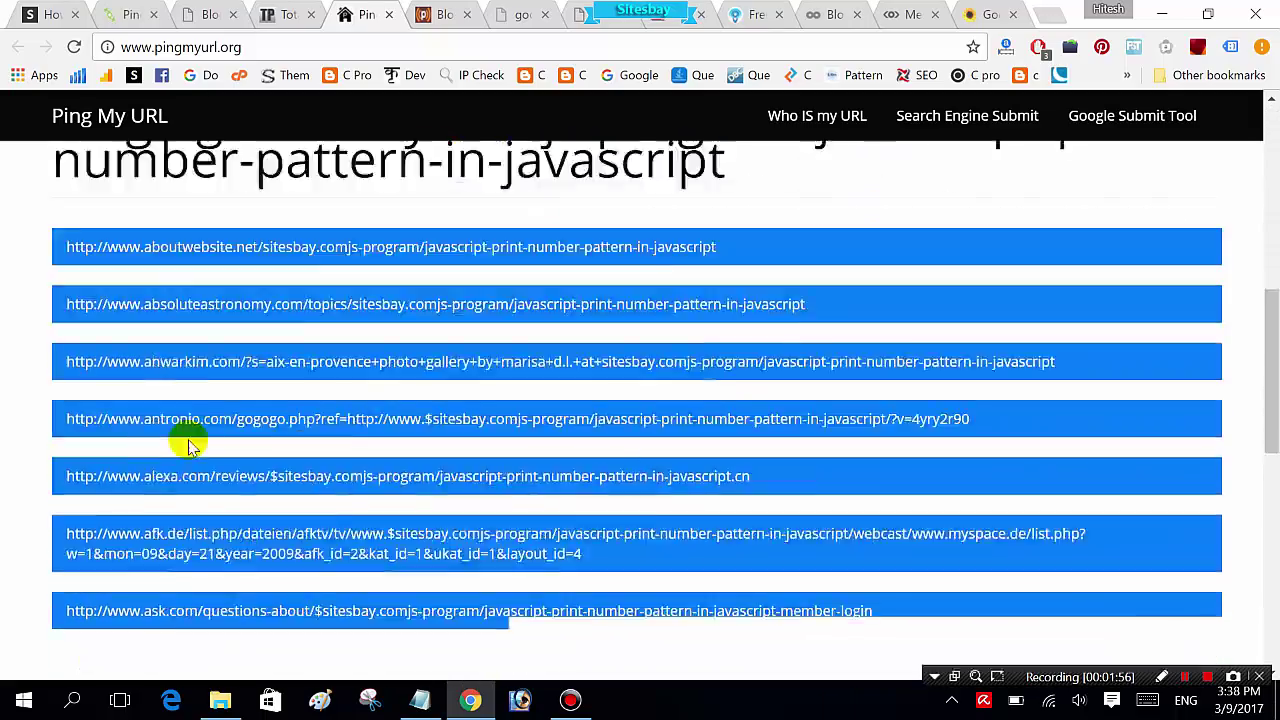
pyautogui.hotkey('ctrl', 'Tab')
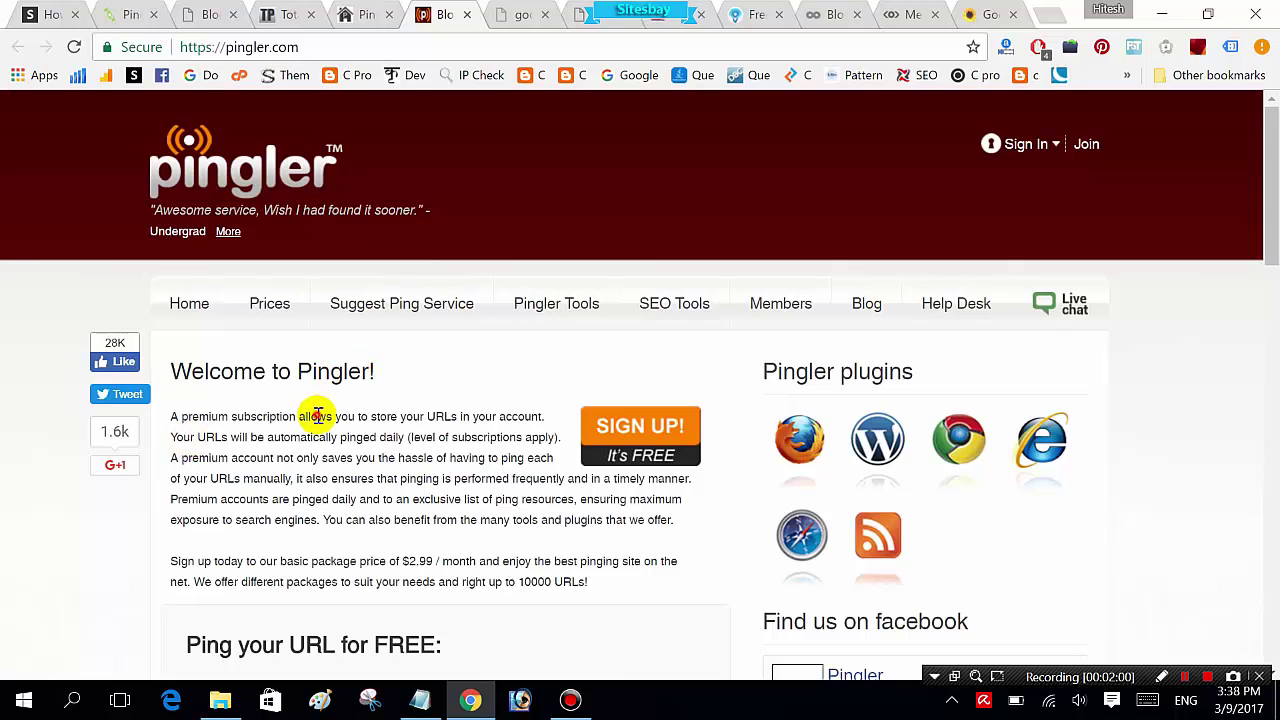
# Step: Fill Pingler's title with the saved tutorial title, paste the URL, and tick Computer & Electronics
pyautogui.scroll(-1, 318, 415)
pyautogui.scroll(-4, 316, 415)
pyautogui.click(465, 290)
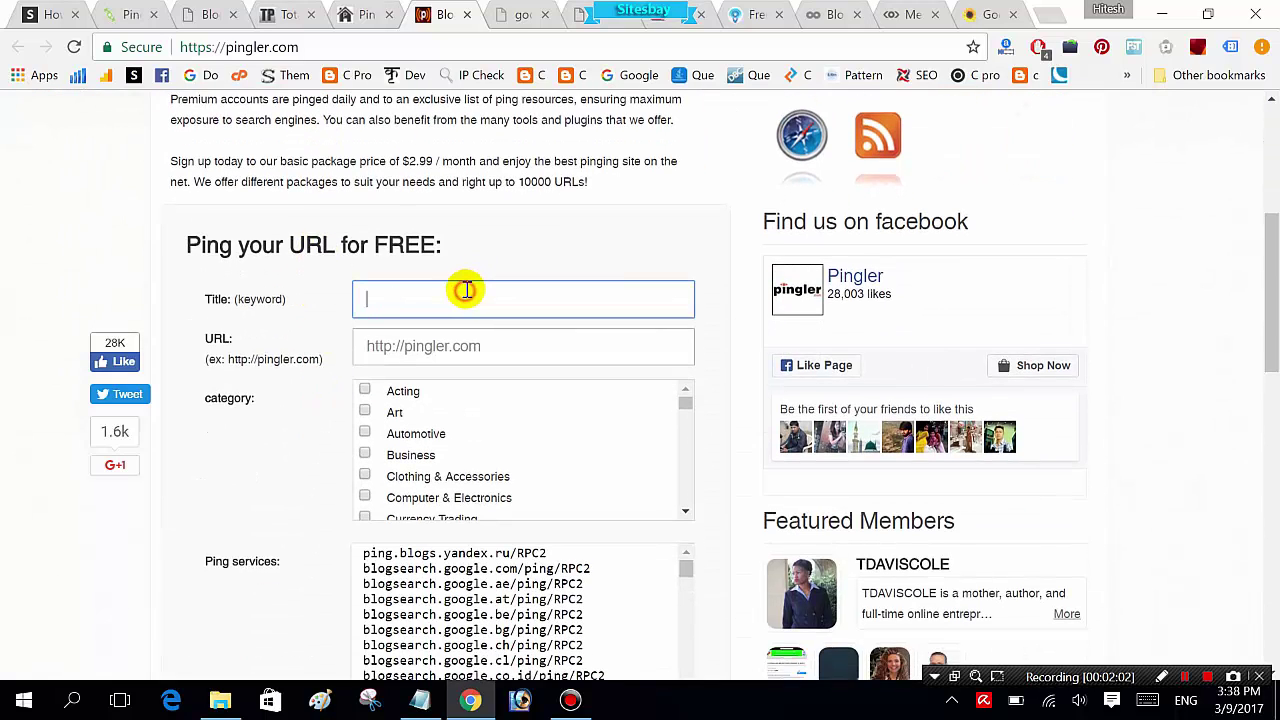
pyautogui.write('p')
pyautogui.press('Down')
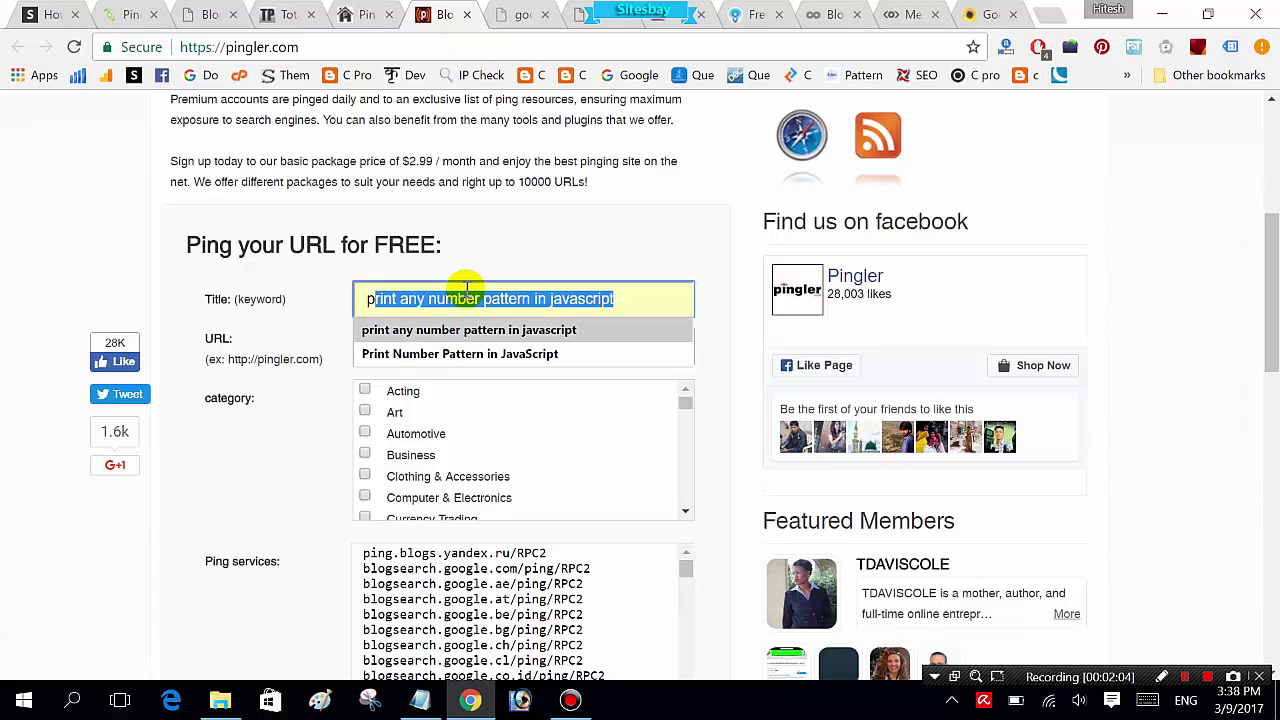
pyautogui.press('Tab')
pyautogui.write('http://www.sitesbay.com/js-program/javascript-print-number-pattern-in-javascript')
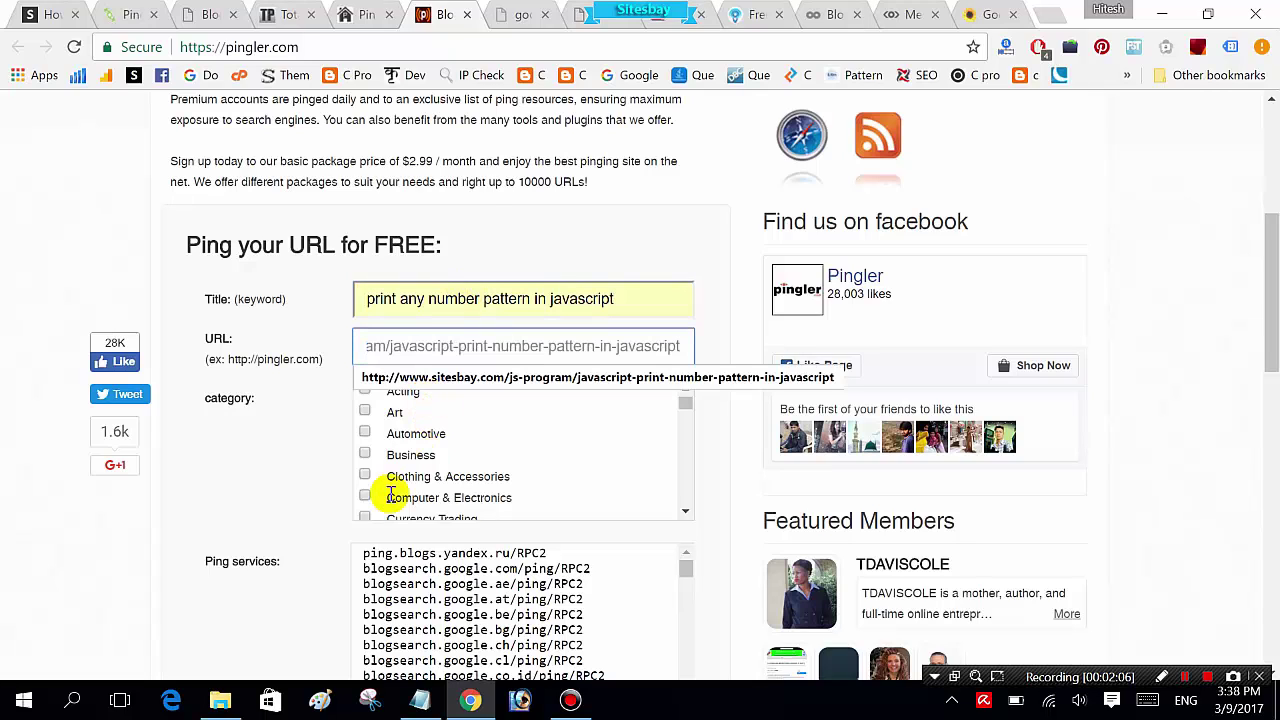
pyautogui.click(366, 497)
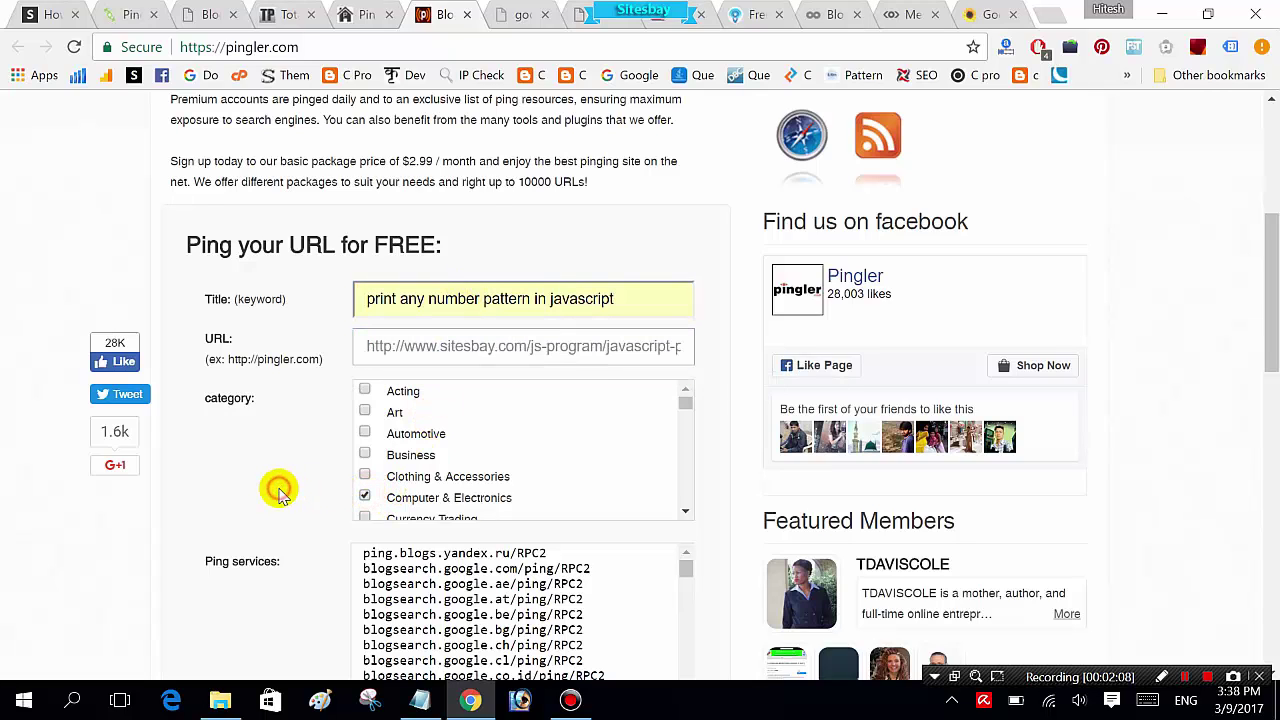
# Step: Enter the captcha answer, request the free ping, and start the Google Ping form
pyautogui.scroll(-4, 278, 492)
pyautogui.scroll(-3, 278, 492)
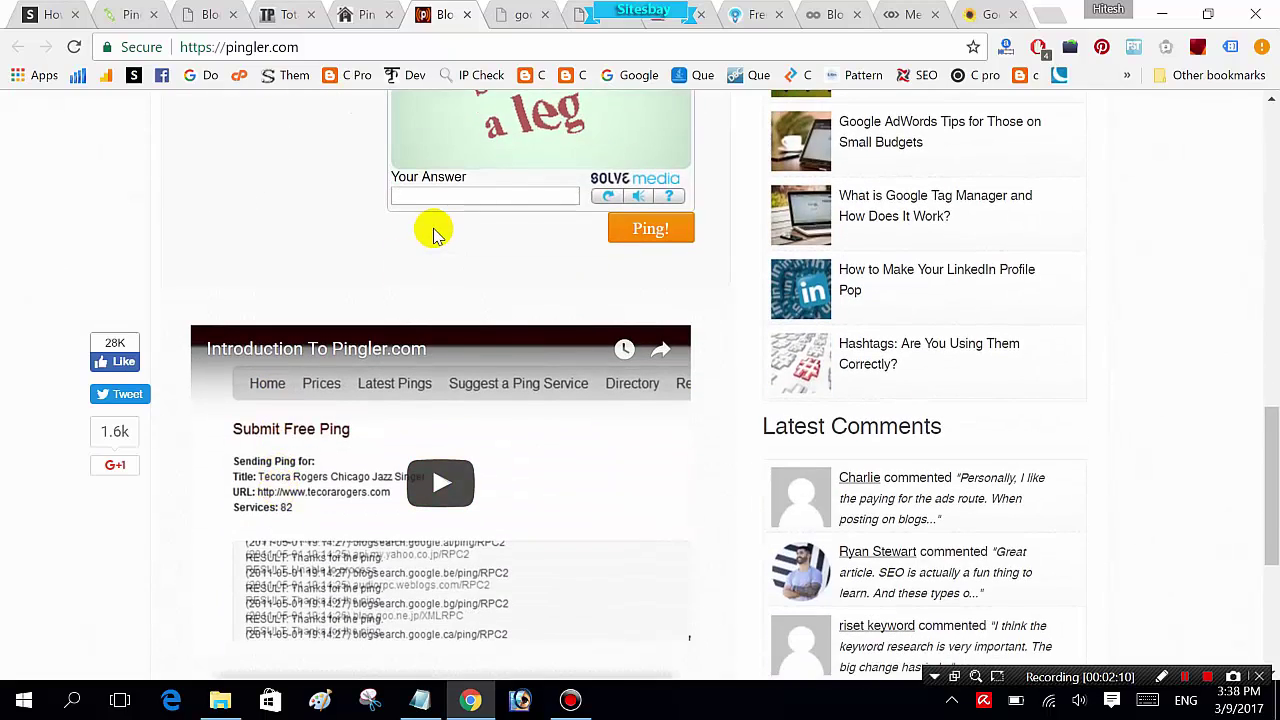
pyautogui.scroll(1, 433, 233)
pyautogui.click(453, 319)
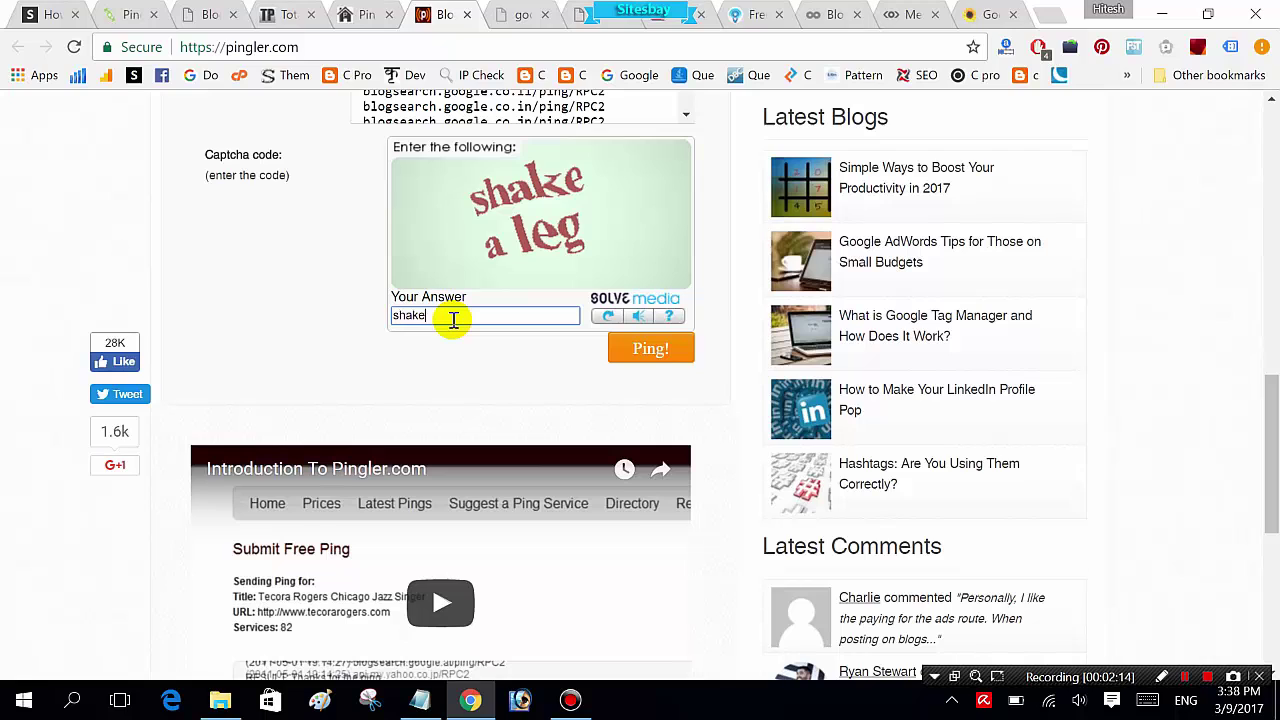
pyautogui.write('shake a leg')
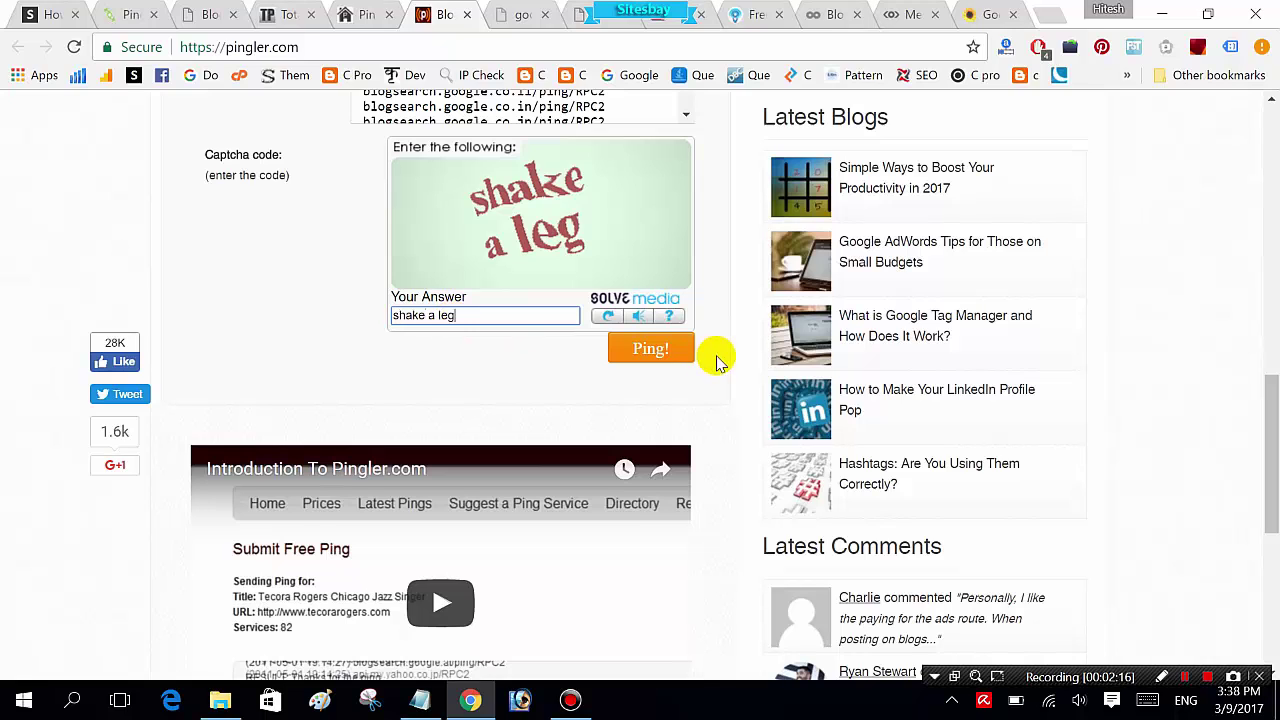
pyautogui.click(641, 355)
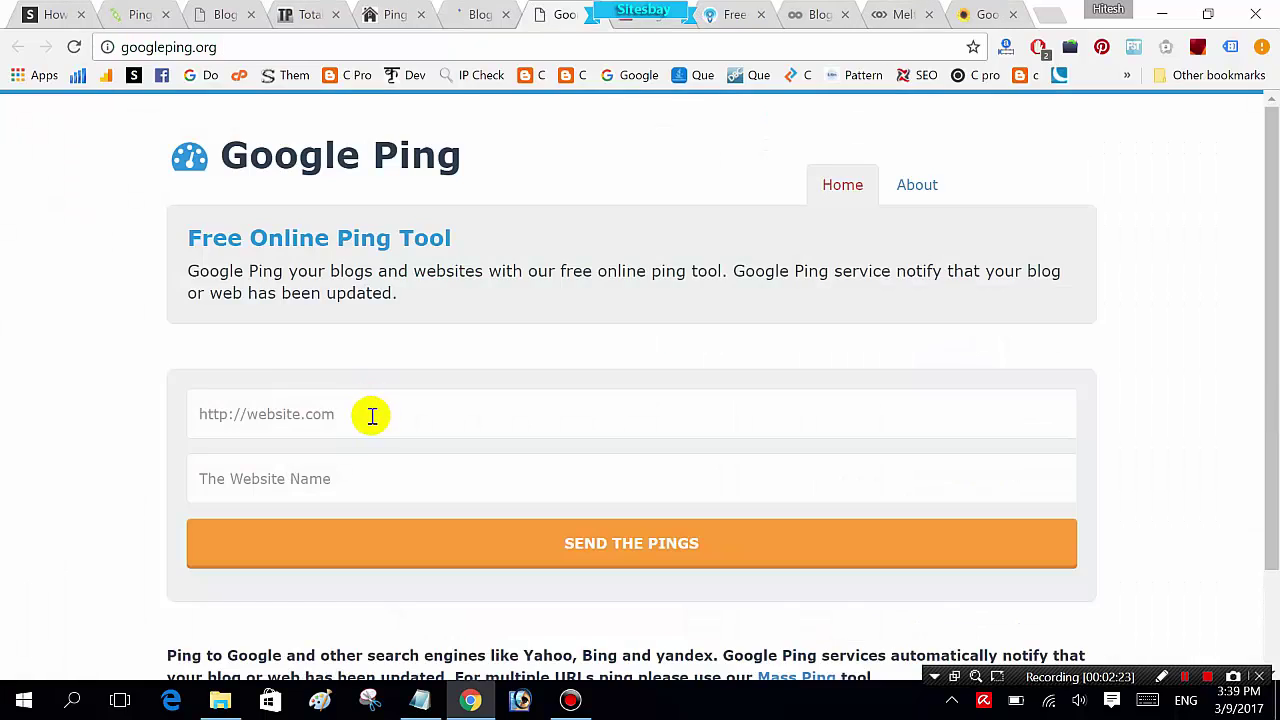
pyautogui.click(368, 414)
# Step: Enter the tutorial title 'print any num…' and the sitesbay URL, then send the pings
pyautogui.write('print any n')
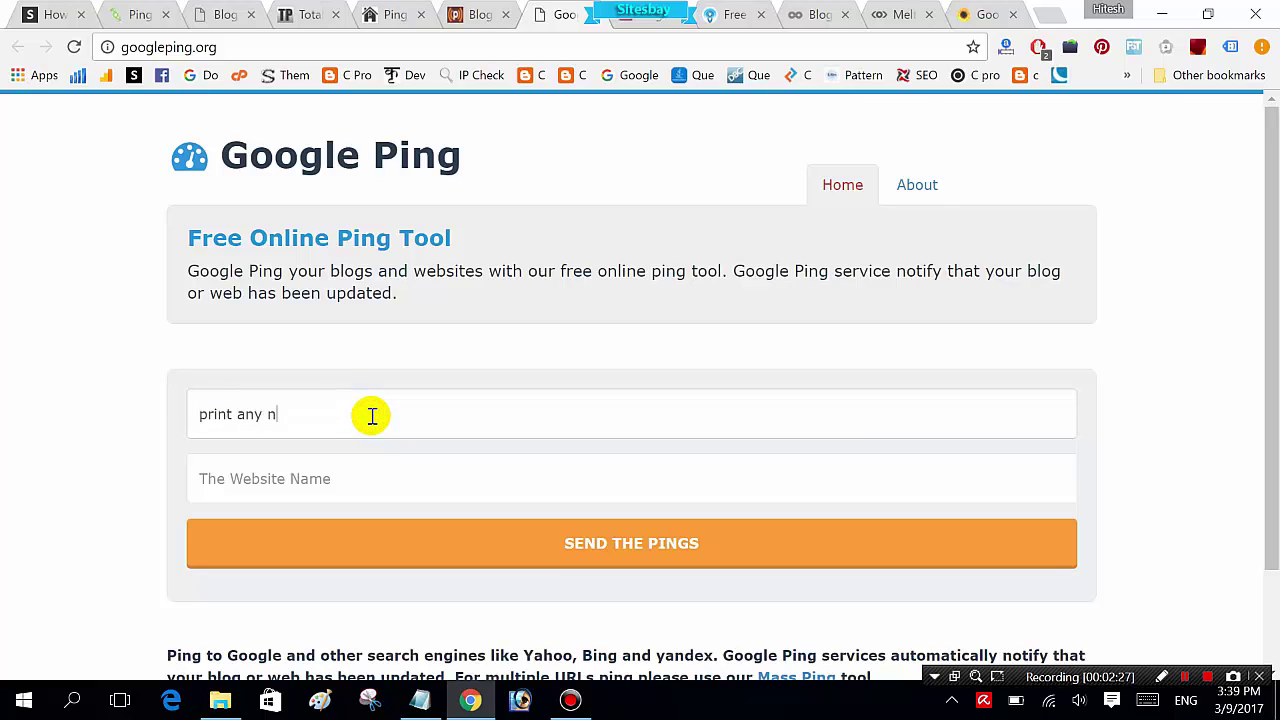
pyautogui.write('umber pattern in javacript')
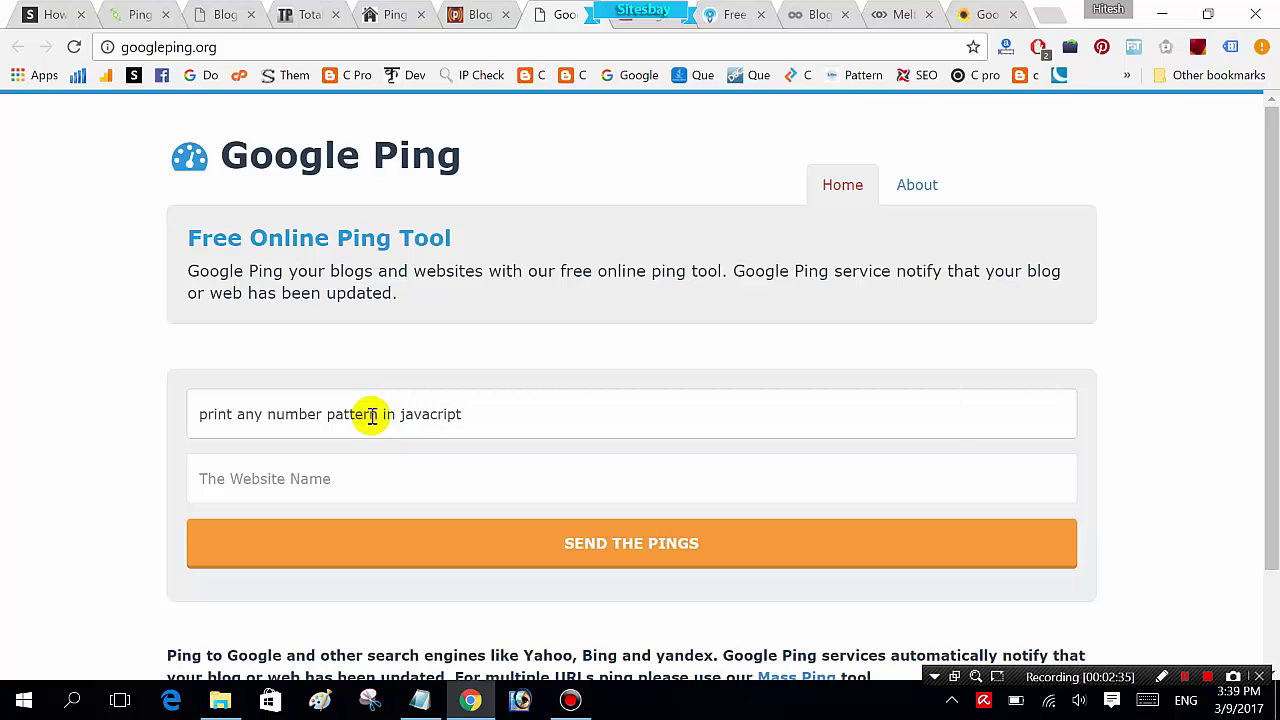
pyautogui.write('http://www.sitesbay.com/js-program/javascript-print-number-pattern-in-javascript')
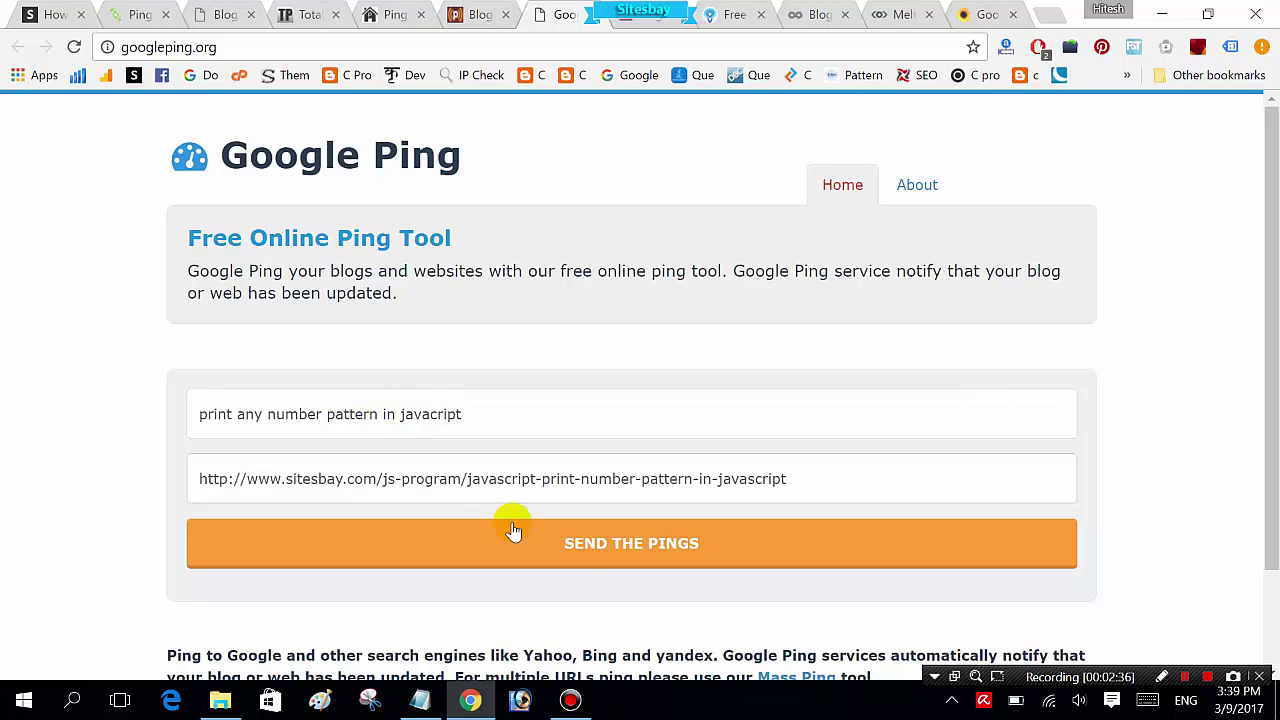
pyautogui.click(591, 553)
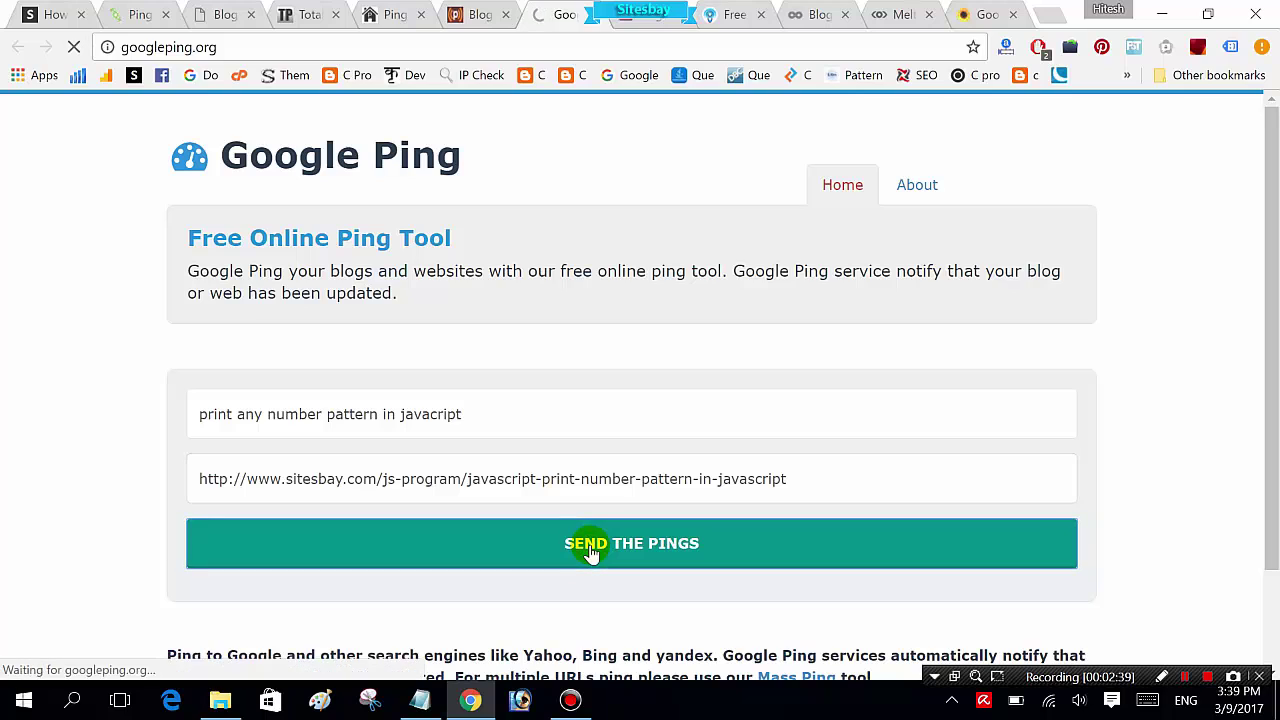
# Step: In PingFarm, fill Name/Keyword with the saved tutorial title and paste the URL as RSS URL
pyautogui.scroll(-5, 113, 310)
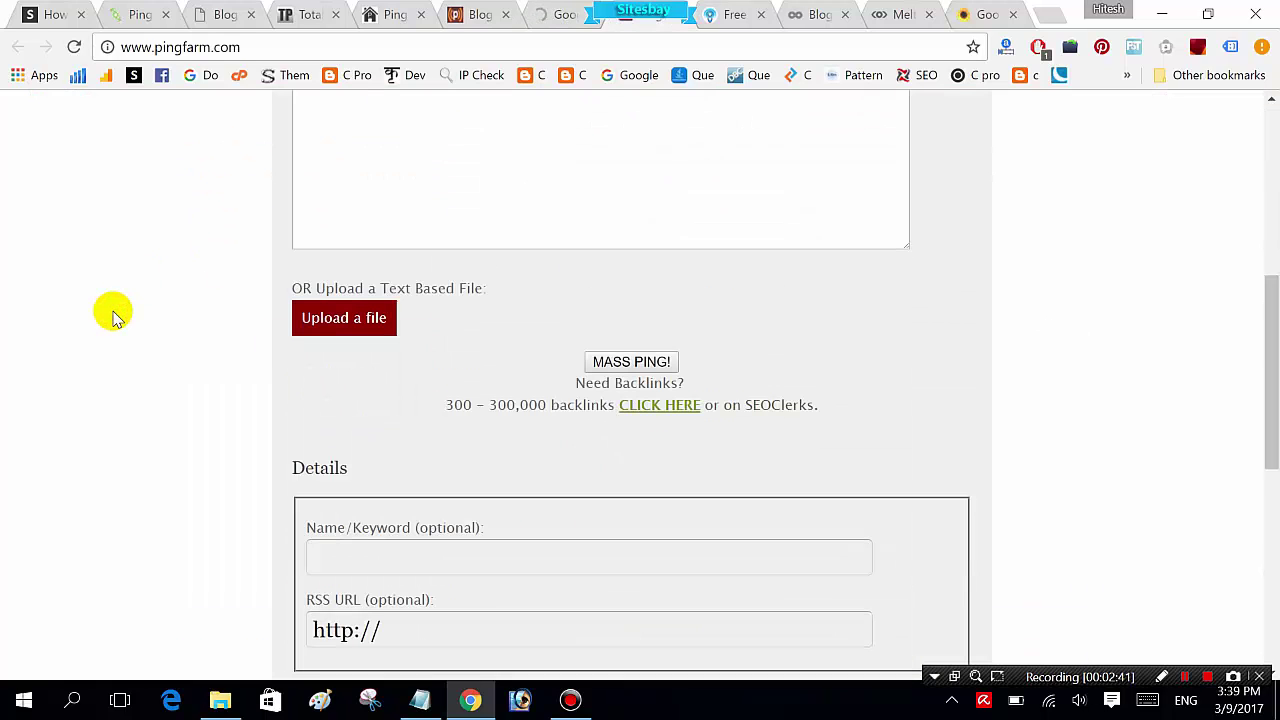
pyautogui.click(430, 560)
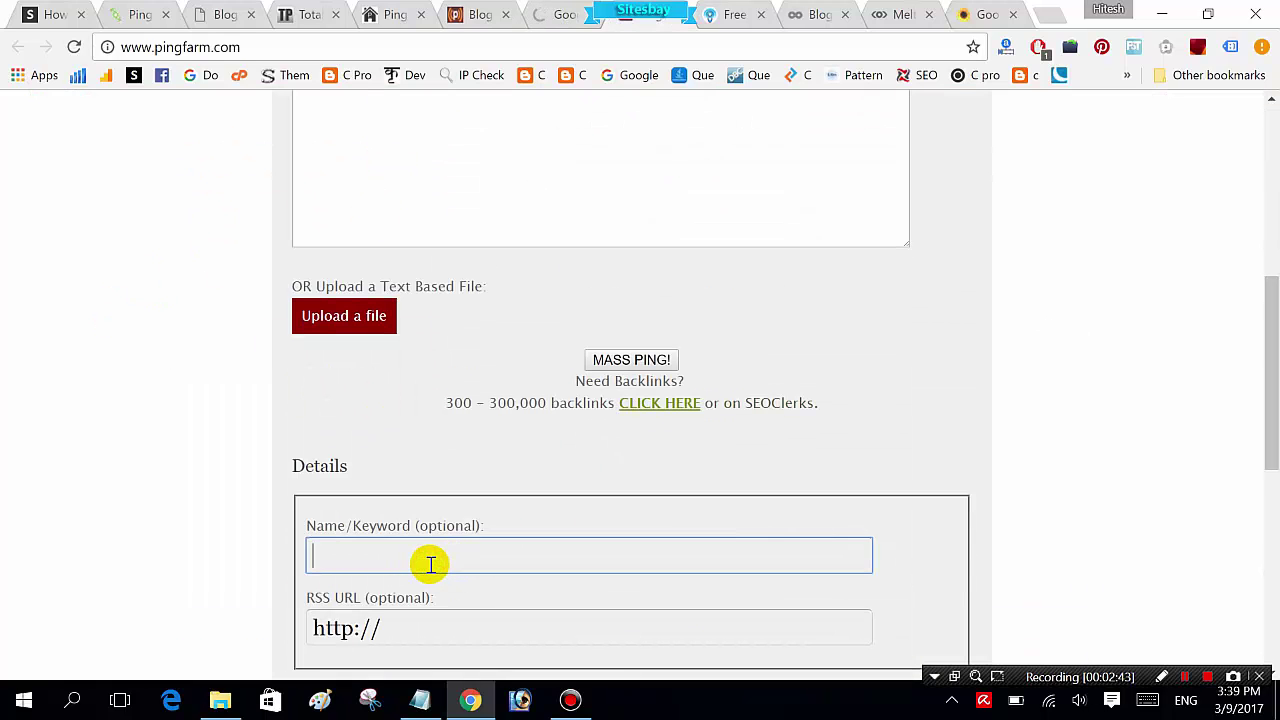
pyautogui.press('Down')
pyautogui.press('Return')
pyautogui.press('Tab')
pyautogui.write('http://www.sitesbay.com/js-program/javascript-print-number-pattern-in-javascript')
pyautogui.click(150, 508)
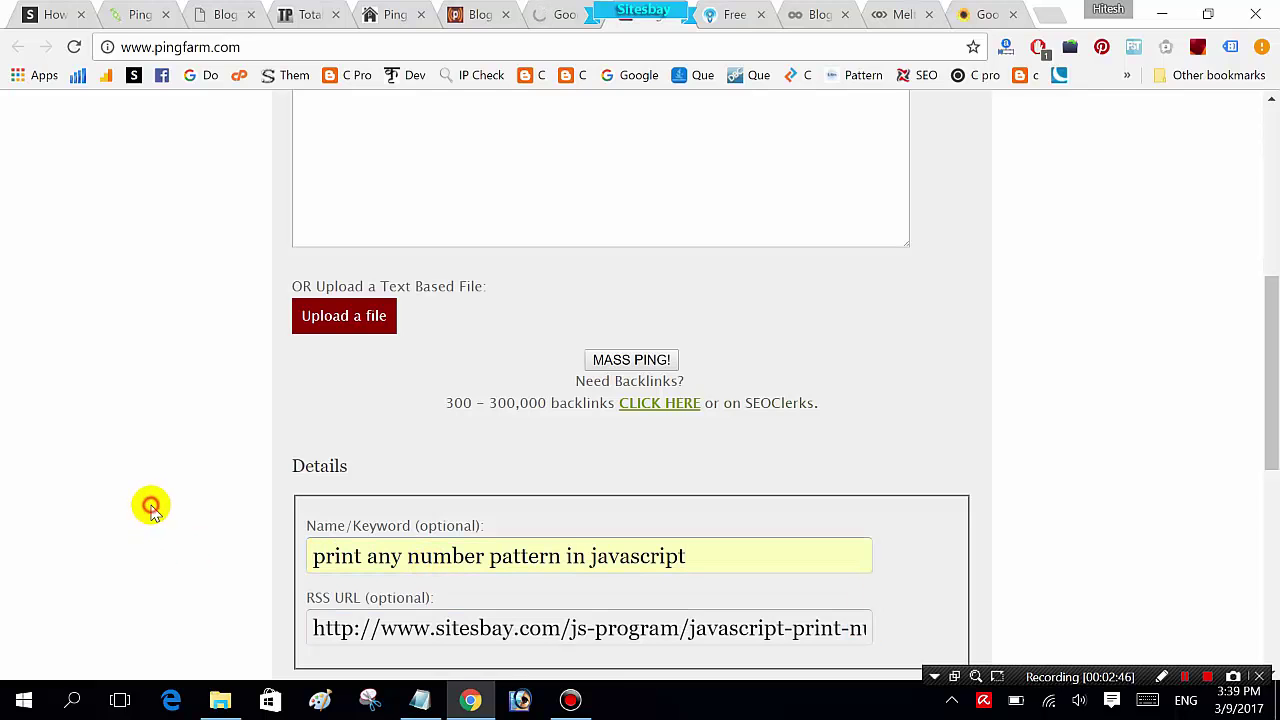
# Step: Launch the MASS PING, reset the page zoom, and move to BulkPing
pyautogui.scroll(-5, 150, 508)
pyautogui.keyDown('ctrl'); pyautogui.scroll(3, 150, 508); pyautogui.keyUp('ctrl')
pyautogui.scroll(-5, 165, 530)
pyautogui.click(622, 418)
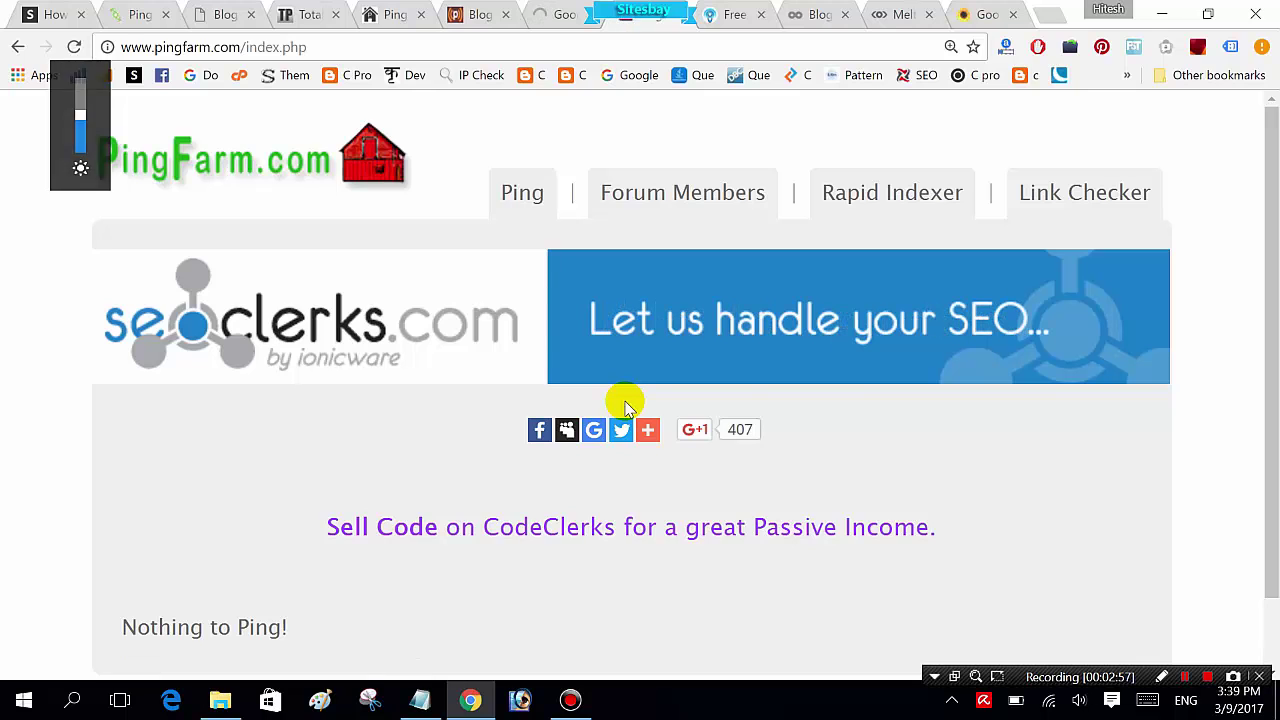
pyautogui.hotkey('ctrl', '-')
pyautogui.hotkey('ctrl', 'Tab')
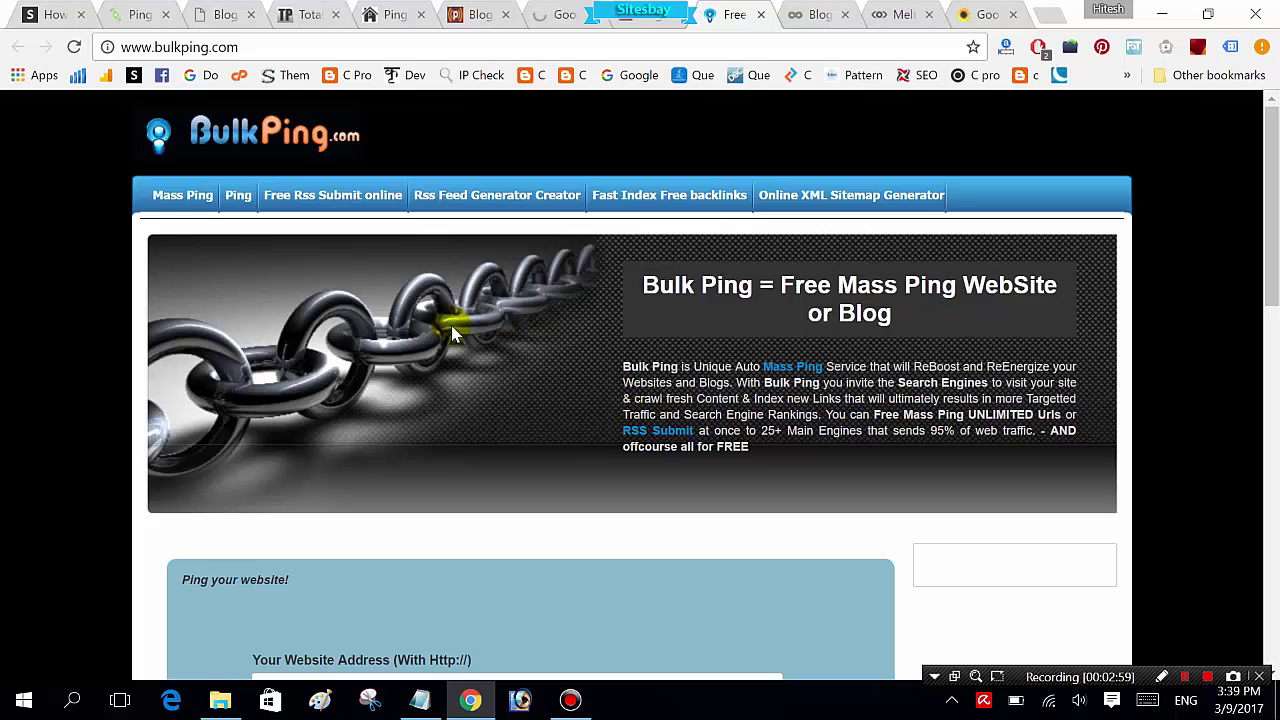
# Step: Paste the tutorial URL, enter keyword 'print number pattern in javascript', and choose category Computers
pyautogui.scroll(-5, 390, 390)
pyautogui.click(380, 170)
pyautogui.write('http://www.sitesbay.com/js-program/javascript-print-number-pattern-in-javascript')
pyautogui.press('Tab')
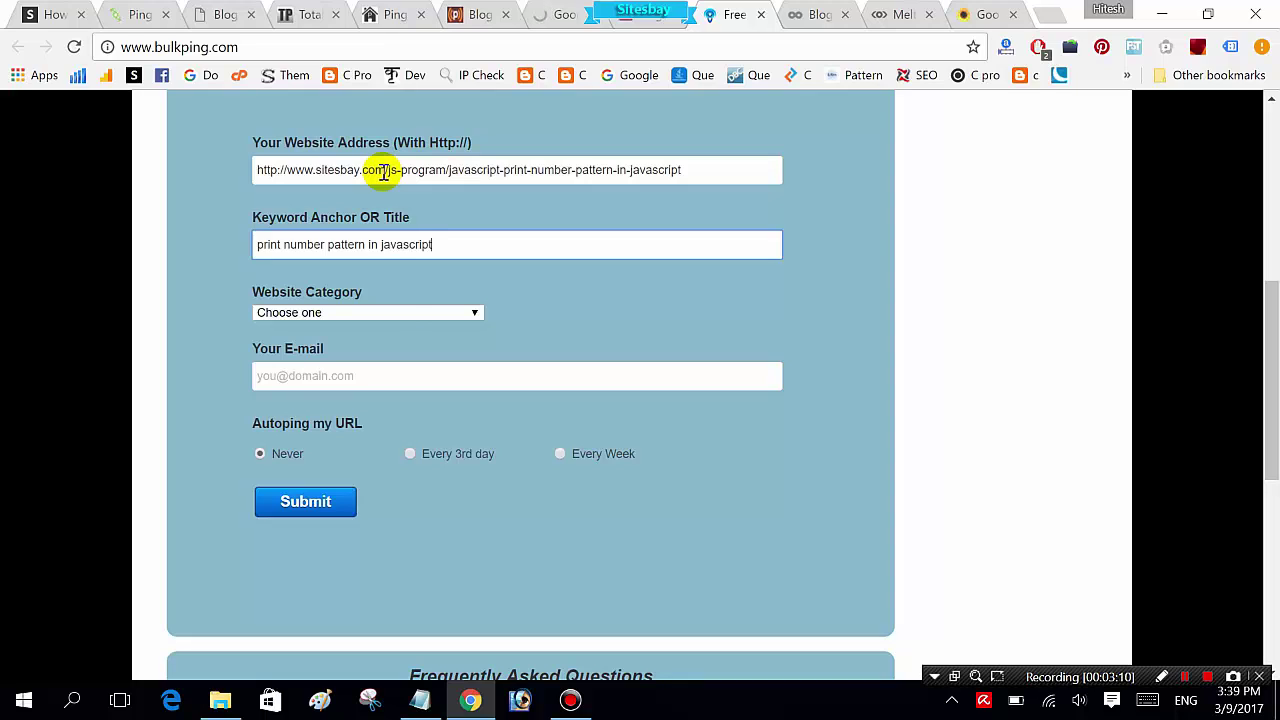
pyautogui.click(401, 313)
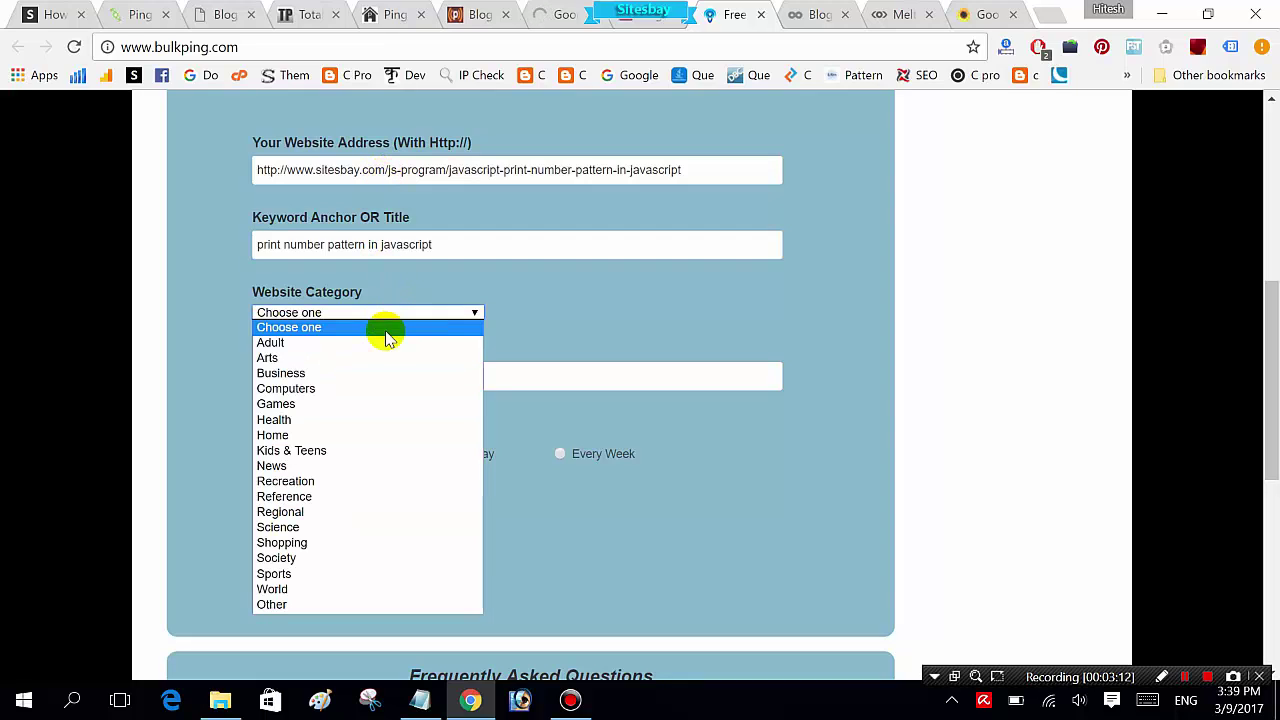
pyautogui.click(371, 388)
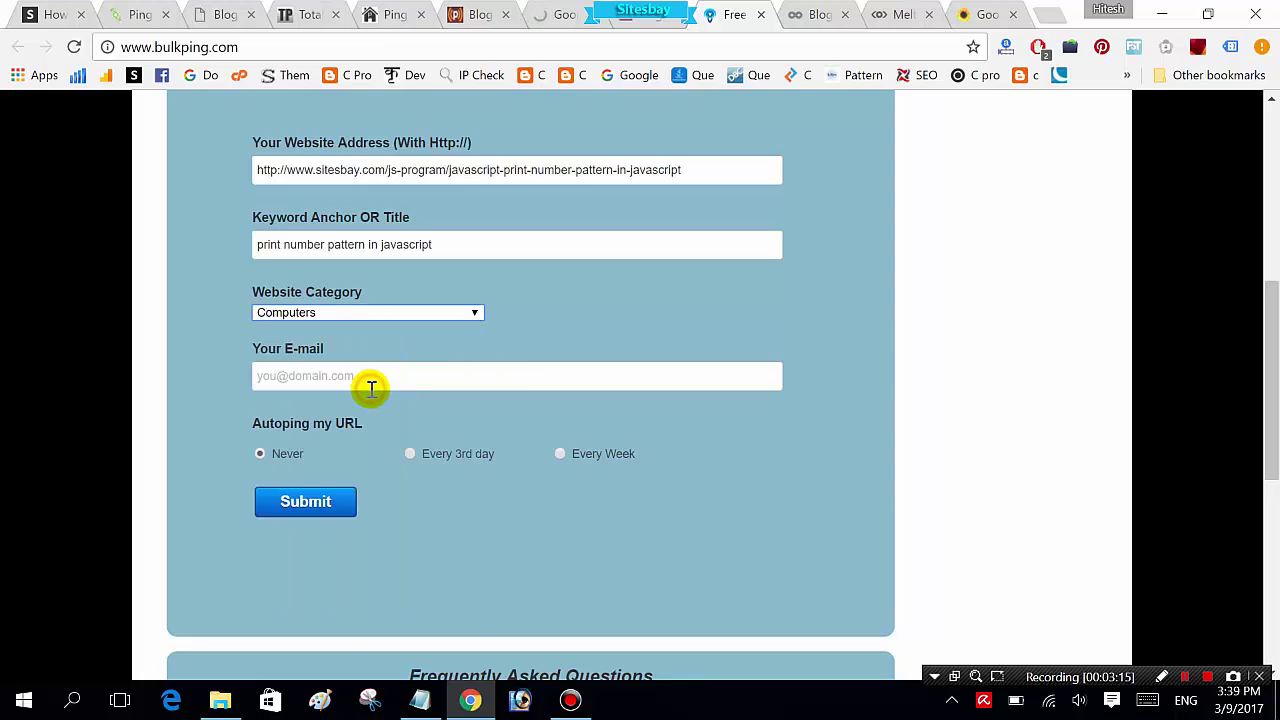
# Step: Fill in the e-mail address, set autoping to Every 3rd day, and submit
pyautogui.click(336, 379)
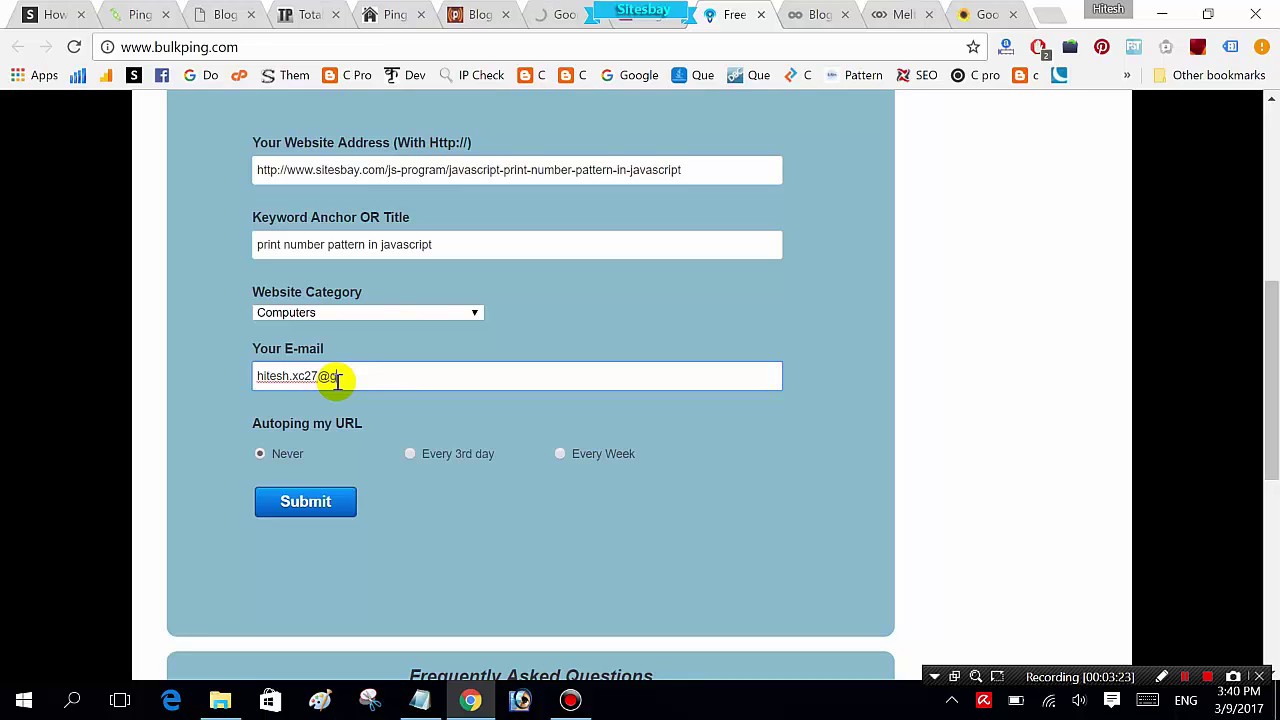
pyautogui.click(410, 453)
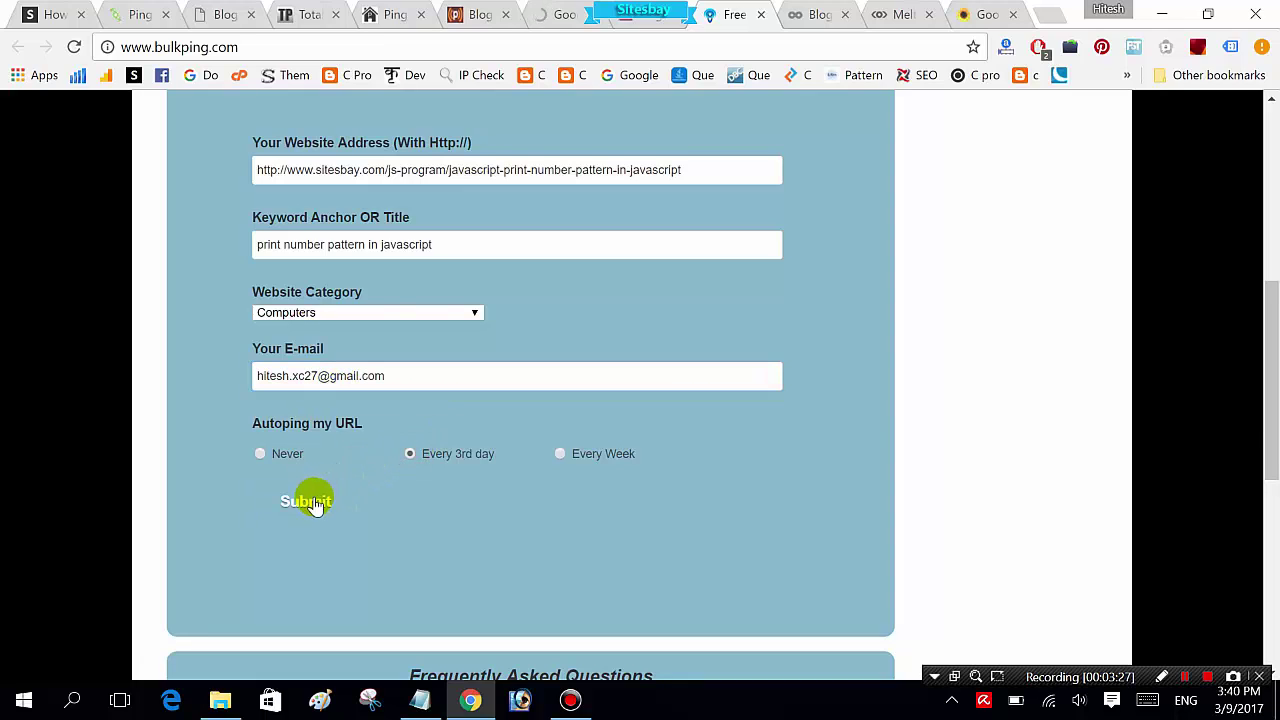
pyautogui.click(312, 501)
# Step: Ping BlogBuzzer with the title 'print any number pattern in javascript' and the pasted tutorial URL
pyautogui.hotkey('ctrl', 'Tab')
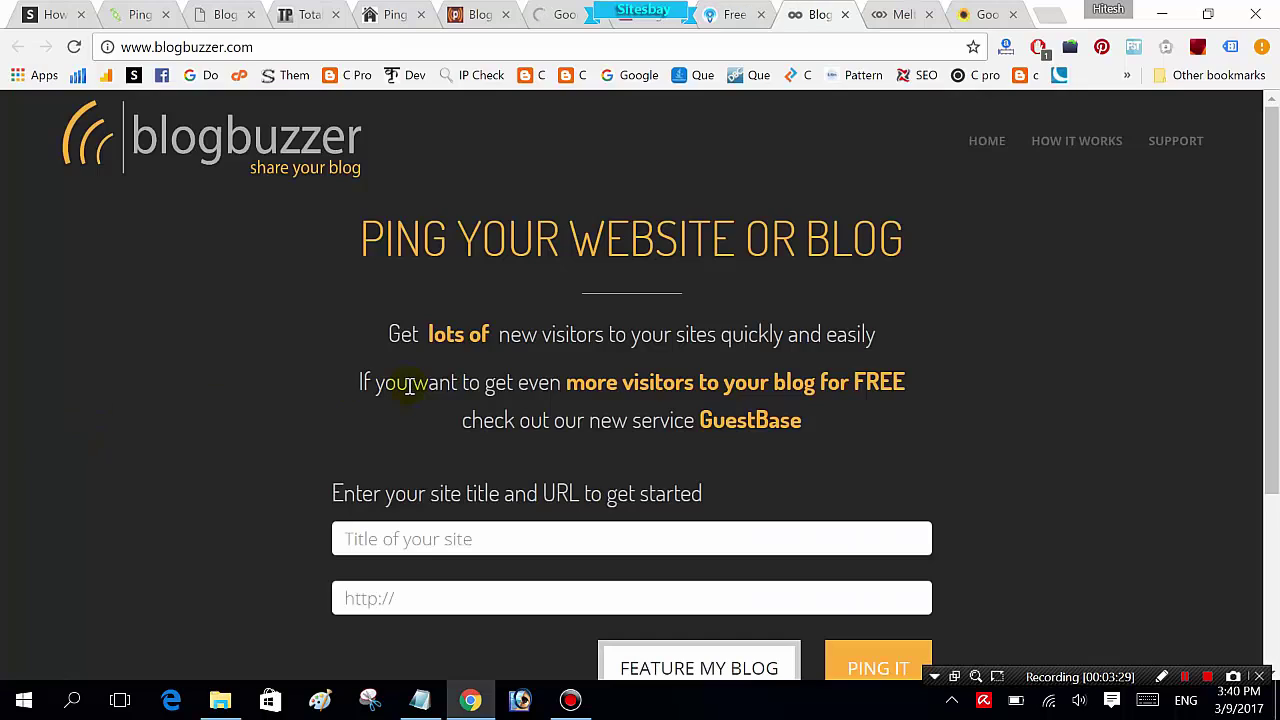
pyautogui.click(435, 540)
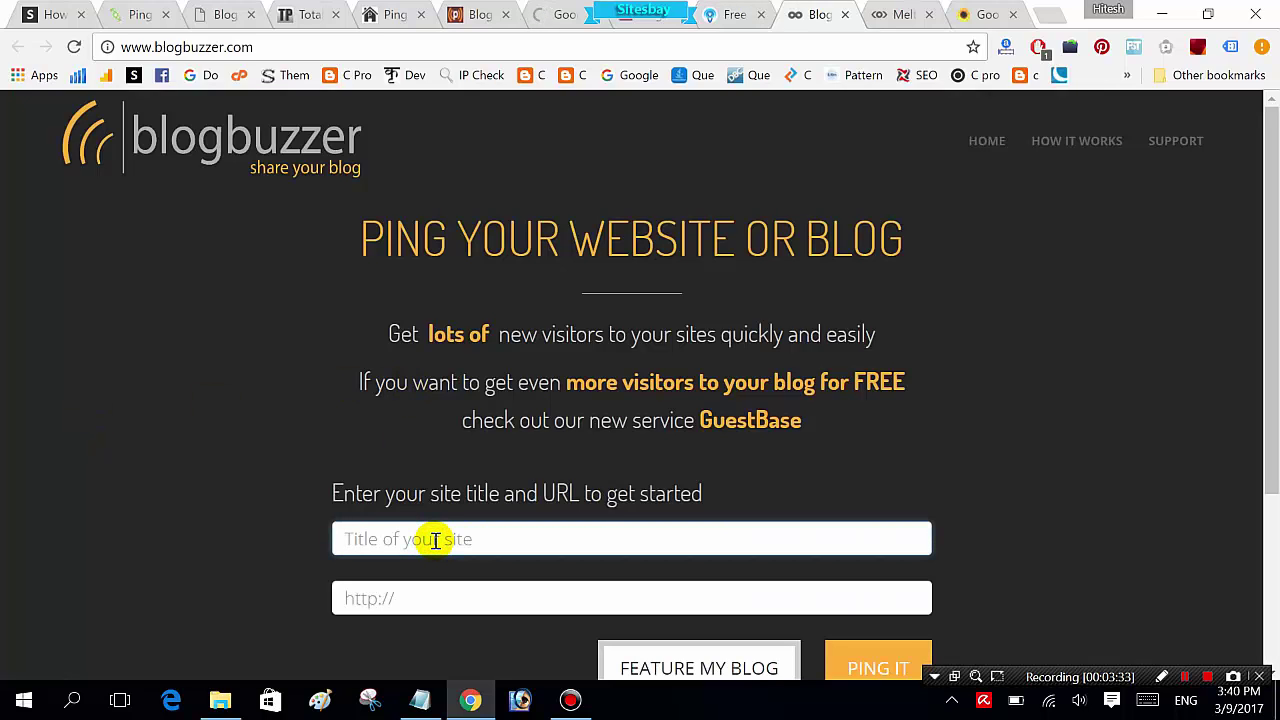
pyautogui.write('p')
pyautogui.press('Down')
pyautogui.press('Tab')
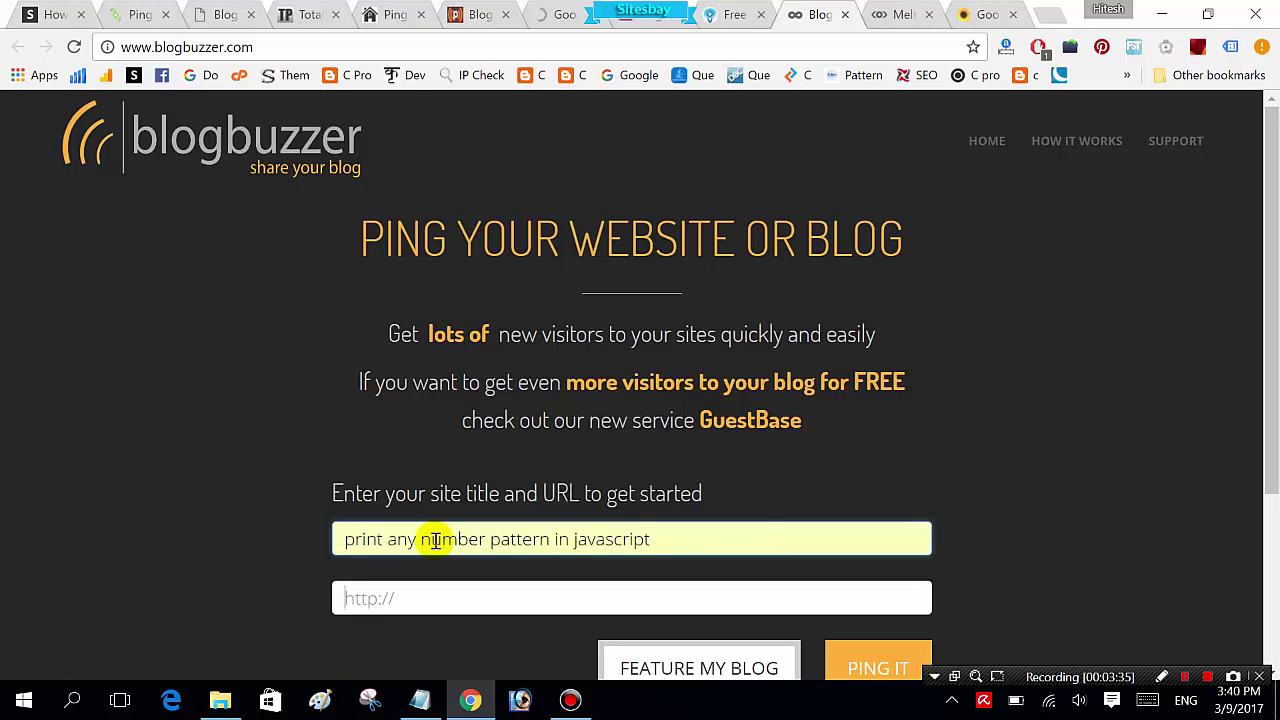
pyautogui.write('http://www.sitesbay.com/js-program/javascript-print-number-pattern-in-javascript')
pyautogui.click(1046, 570)
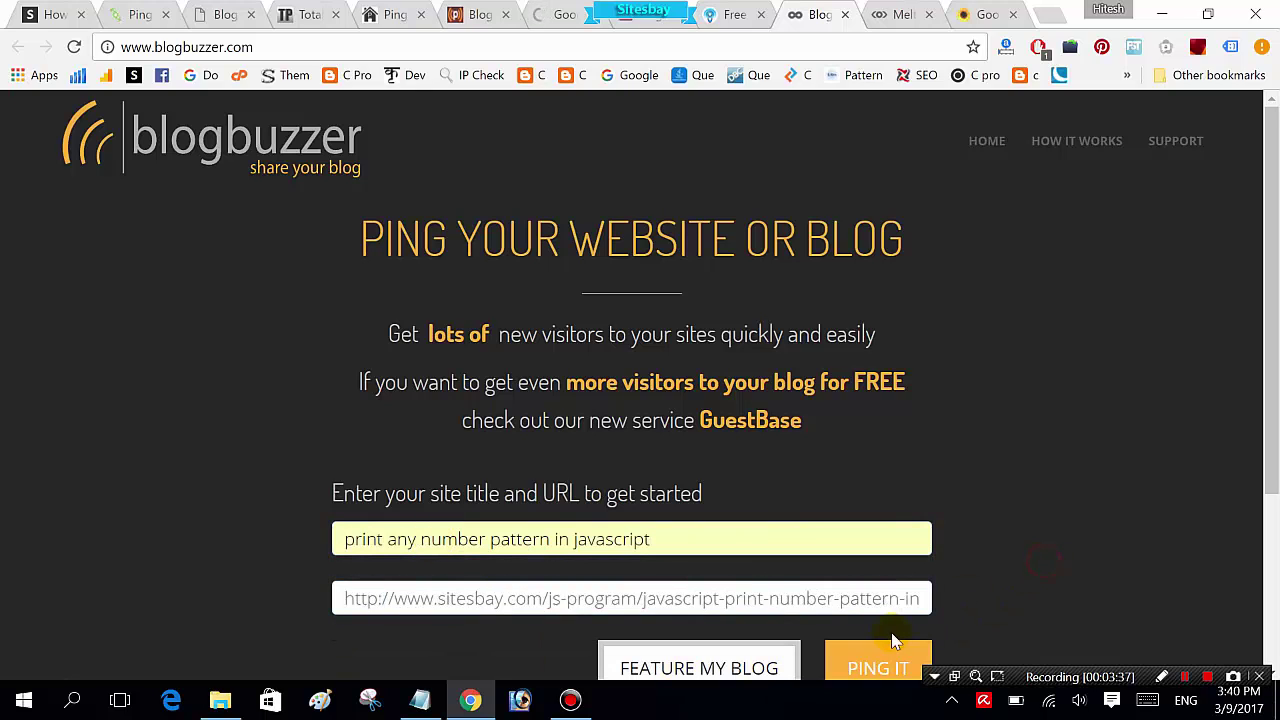
pyautogui.click(884, 665)
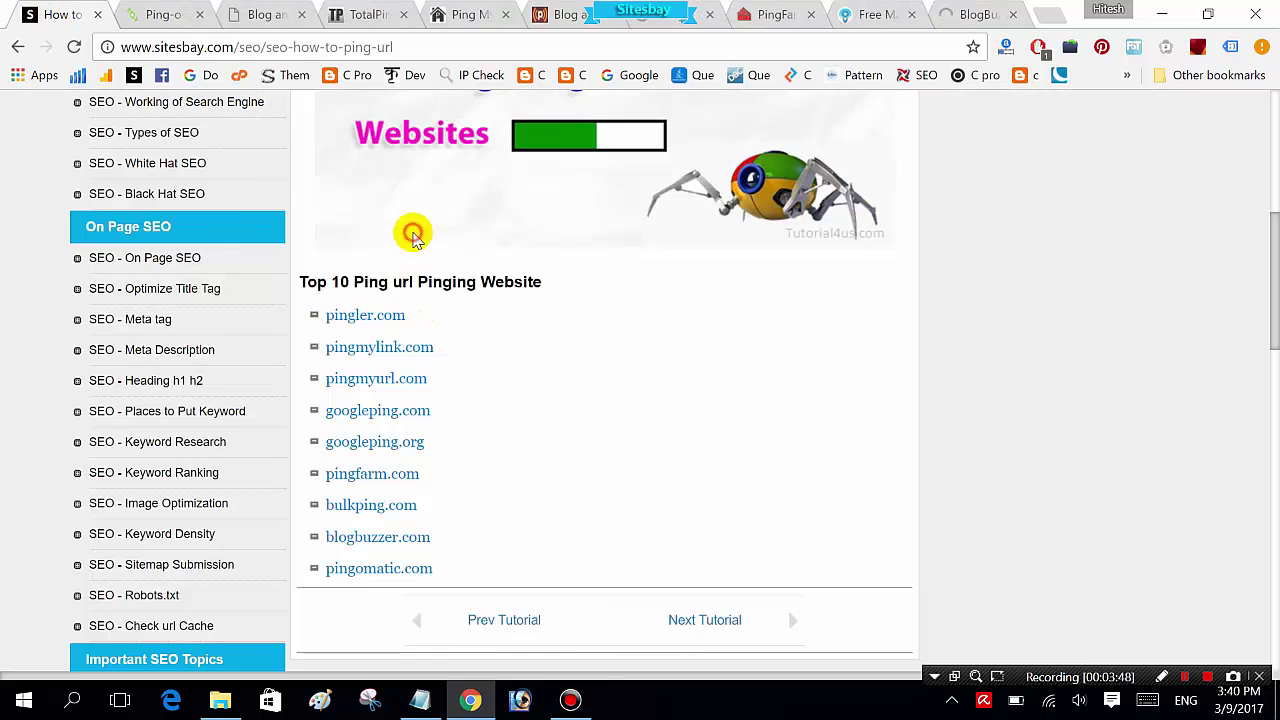